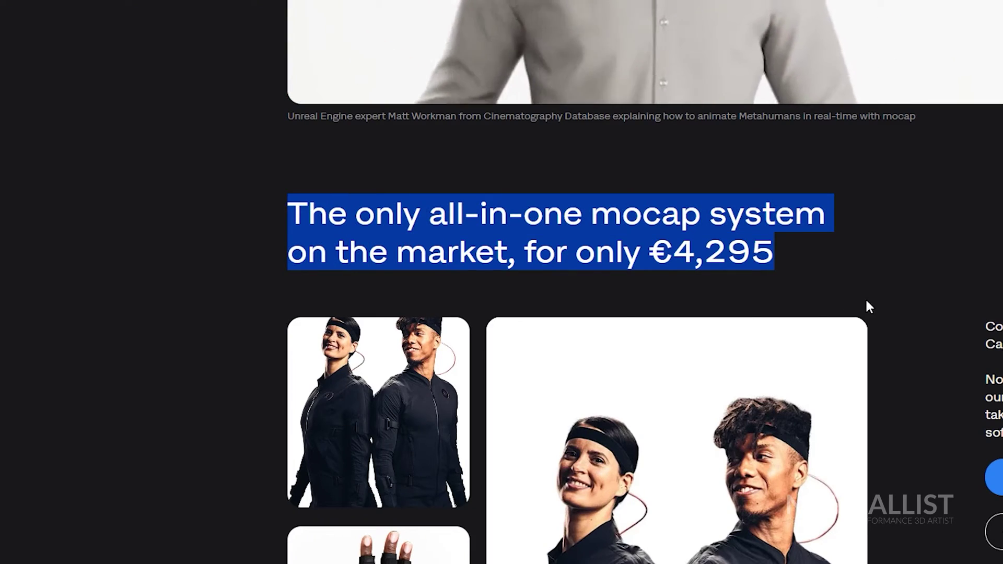
- Scroll the Rokoko Smartsuit page down past the €4,295 all-in-one suit offer
{"action": "scroll", "coordinate": [867, 307], "scroll_direction": "down", "scroll_amount": 10}
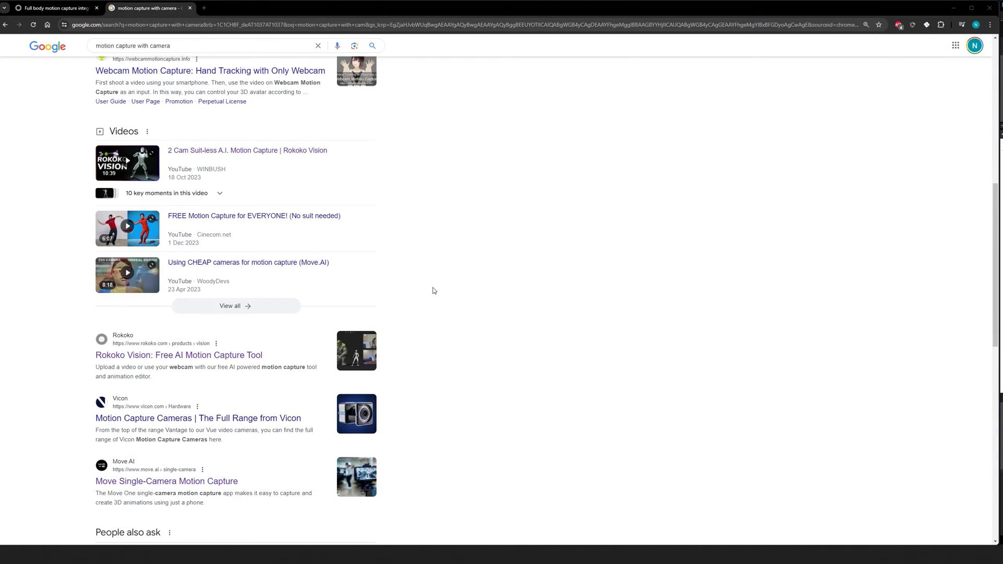
- Scroll the 'motion capture with camera' results down to the Rokoko Vision 2 Cam video
{"action": "scroll", "coordinate": [433, 290], "scroll_direction": "up", "scroll_amount": 9}
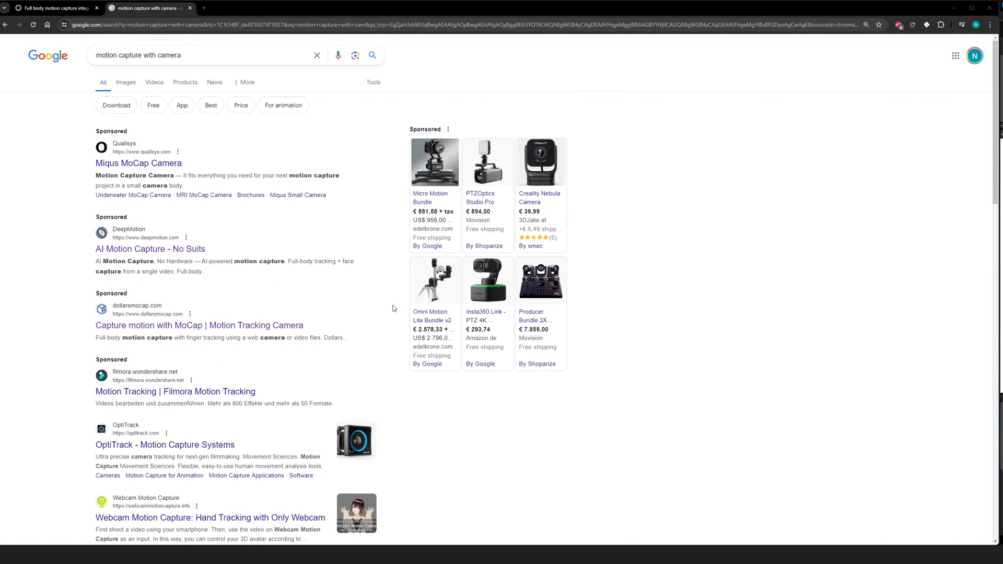
{"action": "scroll", "coordinate": [175, 204], "scroll_direction": "down", "scroll_amount": 3}
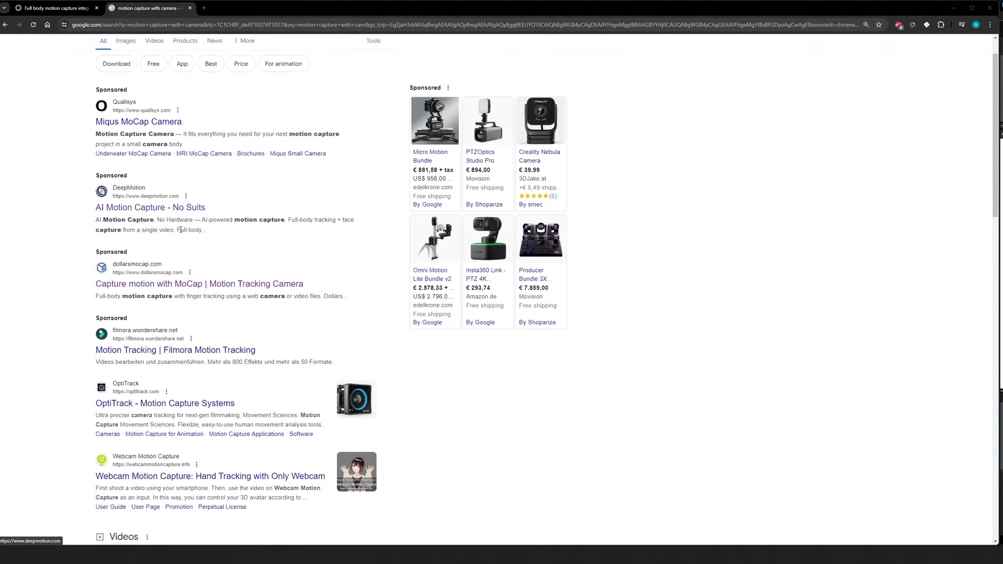
{"action": "scroll", "coordinate": [182, 235], "scroll_direction": "down", "scroll_amount": 6}
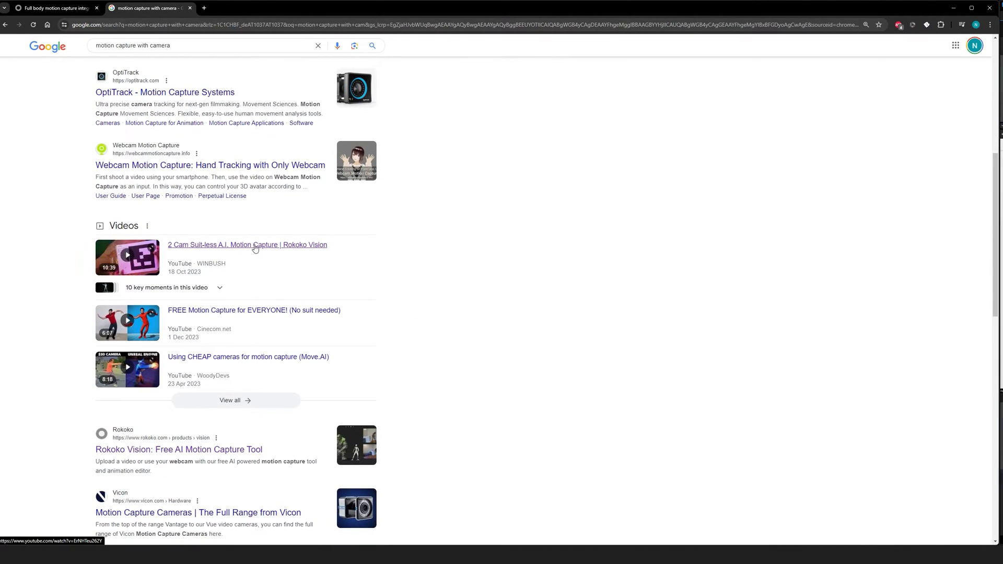
- Play the two-camera Rokoko Vision tutorial on YouTube in theater mode
{"action": "left_click", "coordinate": [238, 9]}
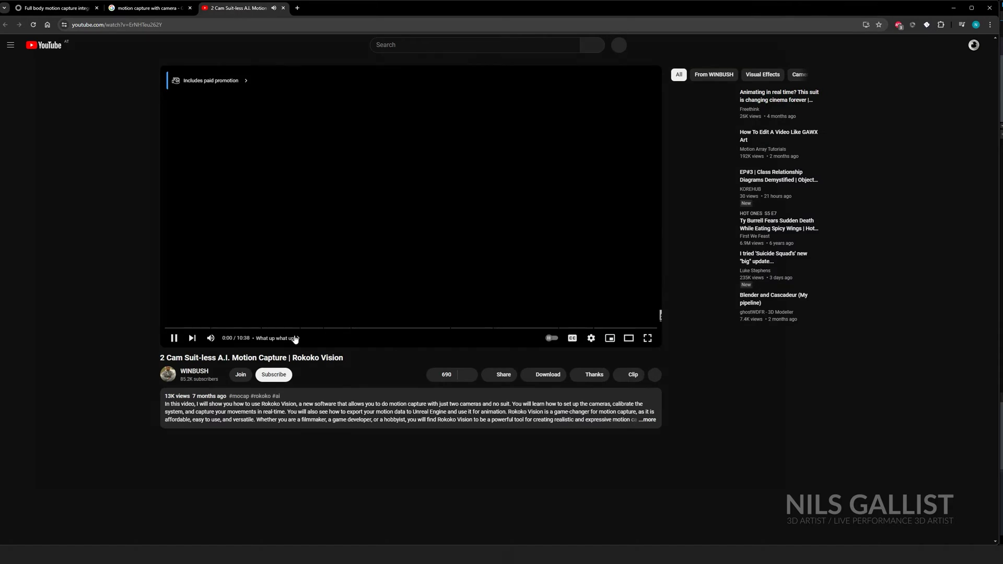
{"action": "left_click", "coordinate": [211, 339]}
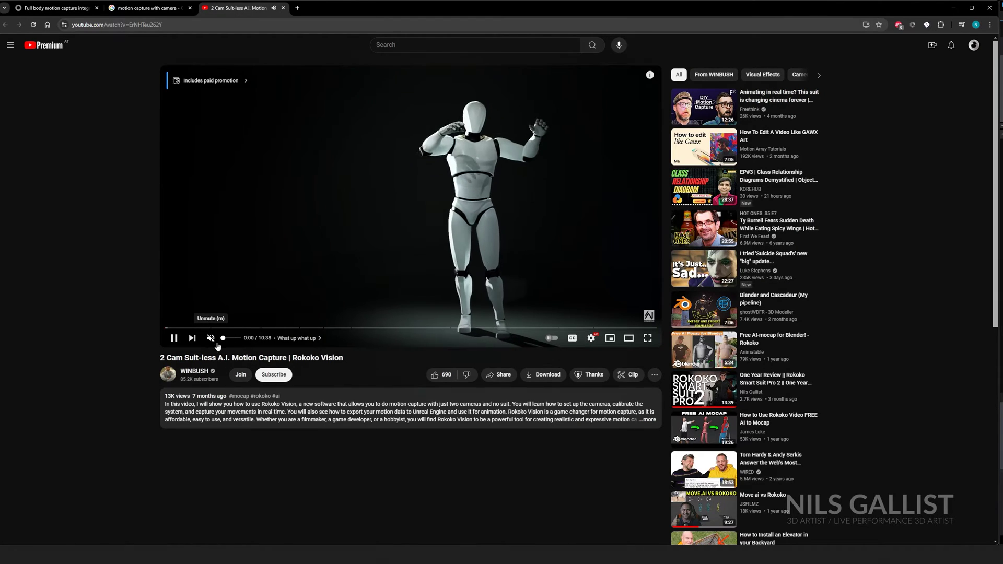
{"action": "left_click", "coordinate": [629, 338]}
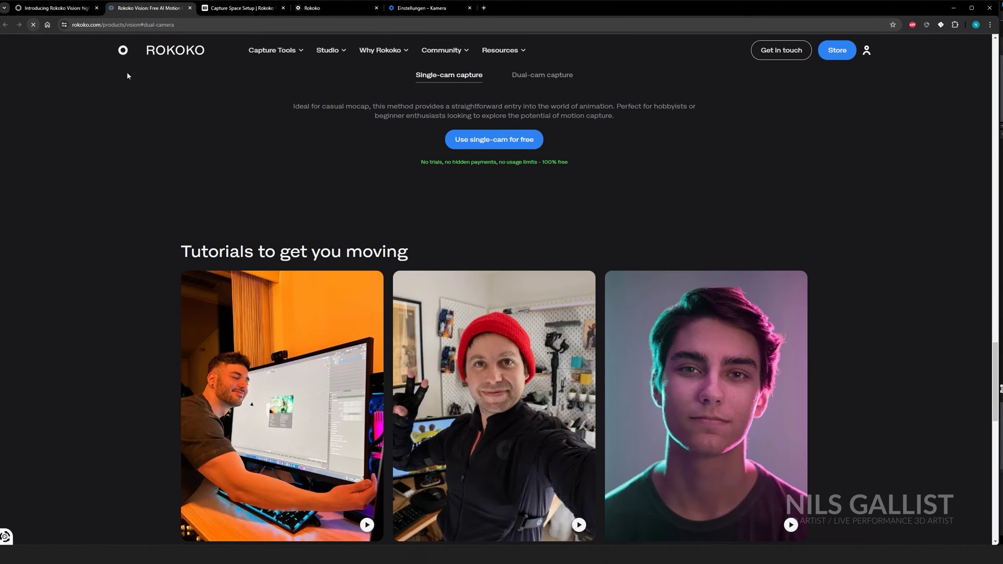
- Launch Rokoko Vision with Dual-cam capture and create a new dual-camera recording
{"action": "left_click", "coordinate": [559, 78]}
{"action": "left_click", "coordinate": [513, 145]}
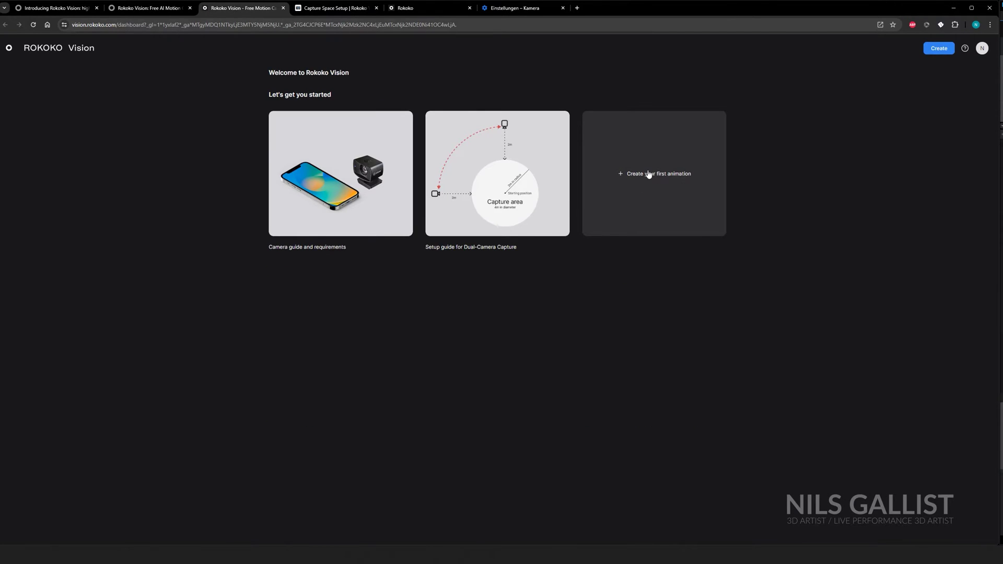
{"action": "left_click", "coordinate": [648, 174]}
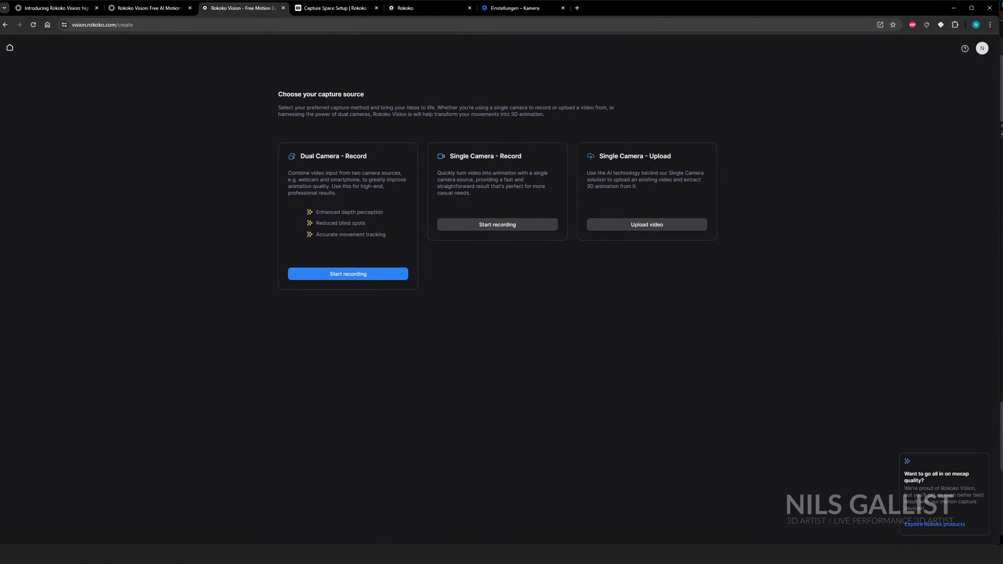
{"action": "left_click", "coordinate": [366, 283]}
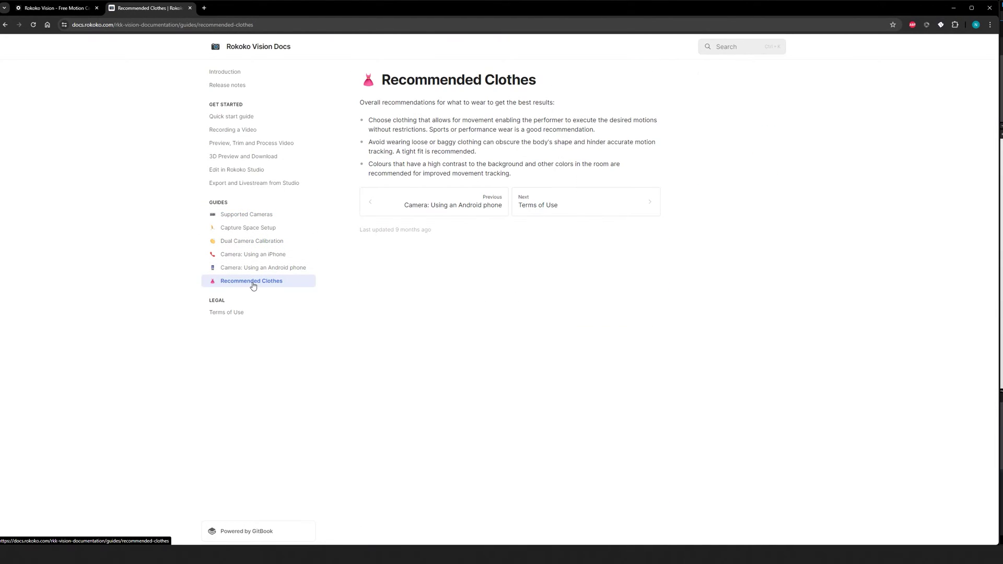
{"action": "left_click", "coordinate": [189, 8]}
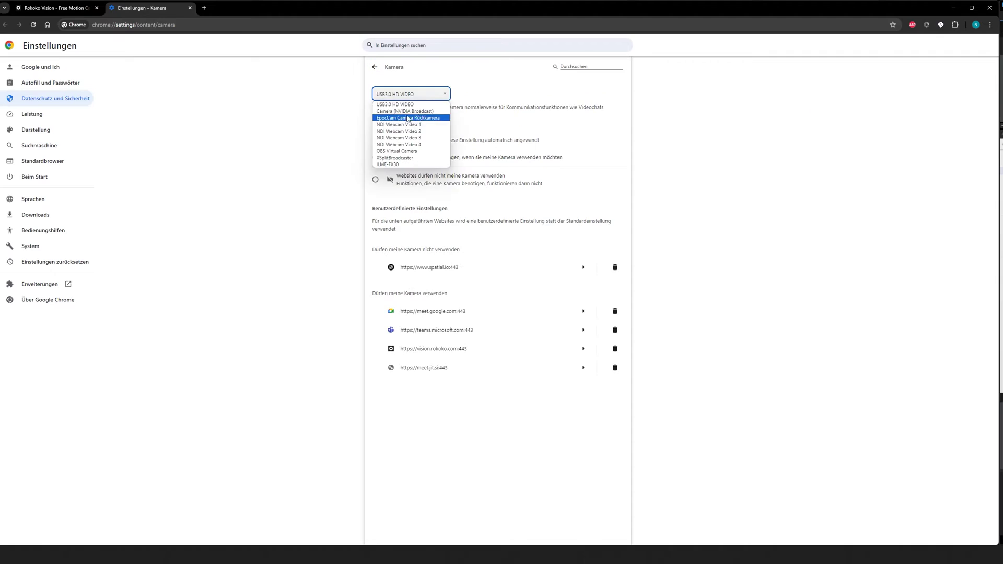
- Choose the browser's cameras and proceed to per-camera checkerboard calibration
{"action": "left_click", "coordinate": [408, 117]}
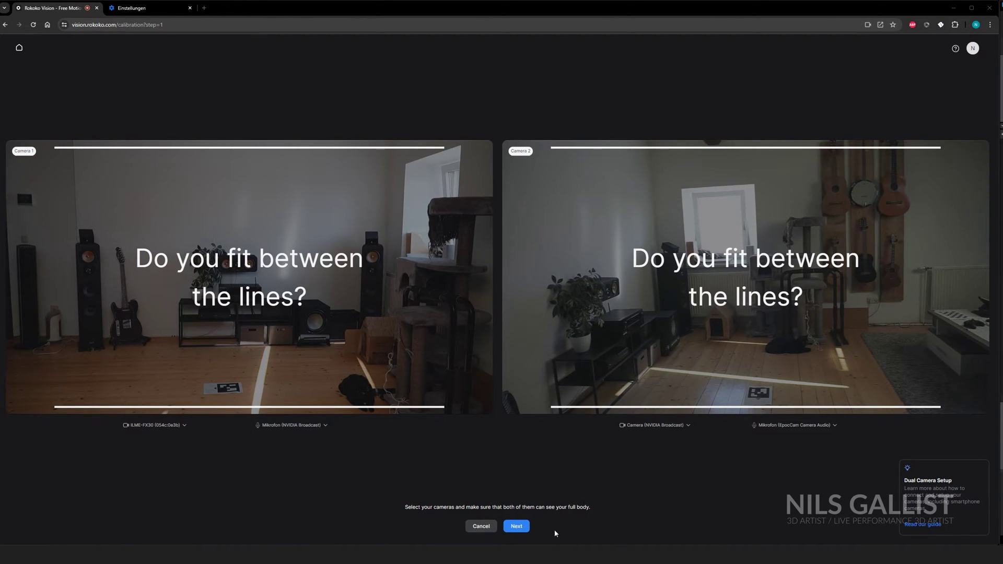
{"action": "left_click", "coordinate": [511, 527]}
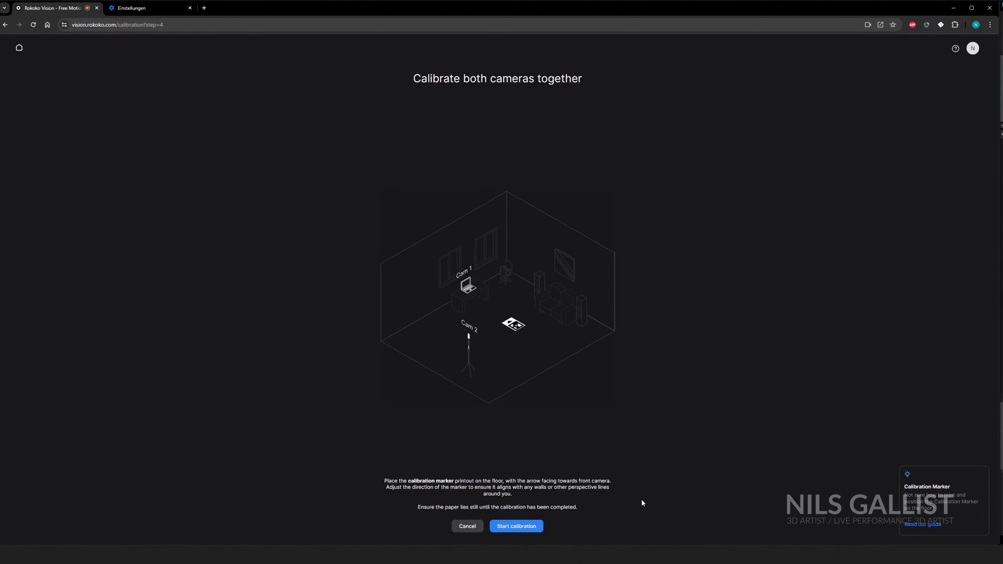
- Start the joint two-camera calibration and confirm the floor marker is visible
{"action": "left_click", "coordinate": [516, 526]}
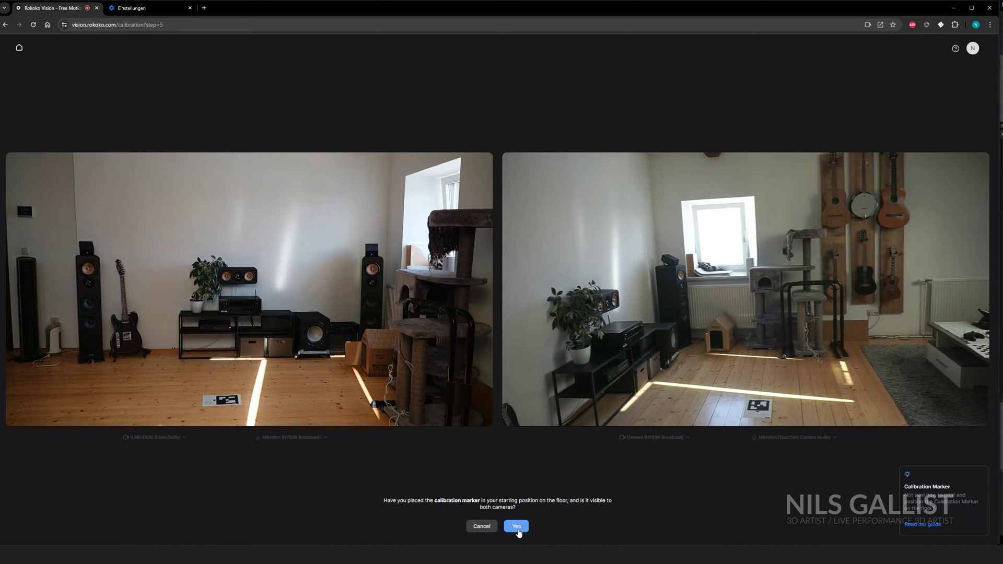
{"action": "left_click", "coordinate": [518, 529]}
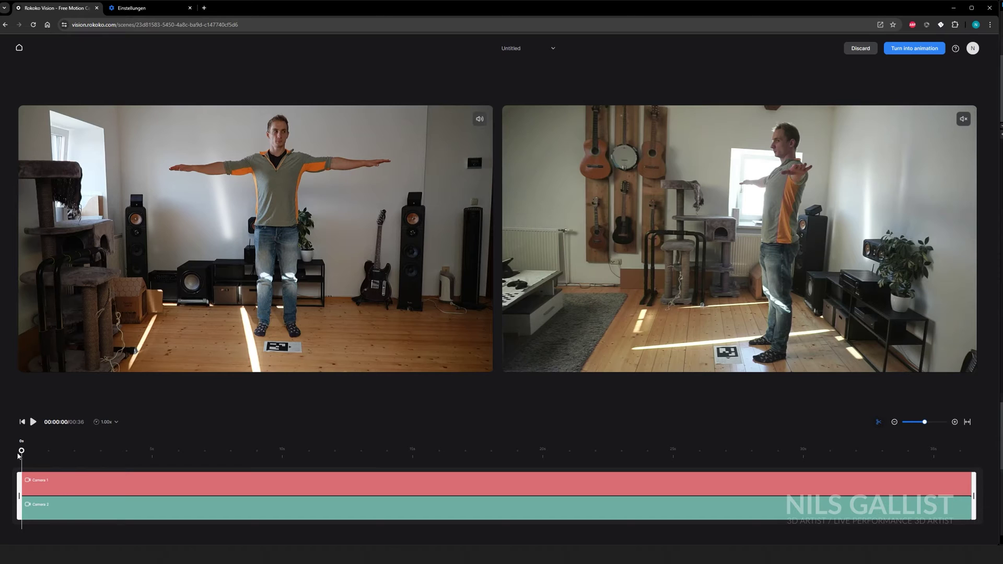
- Play the recording from about 15 seconds, then choose Turn into animation
{"action": "left_click", "coordinate": [32, 422]}
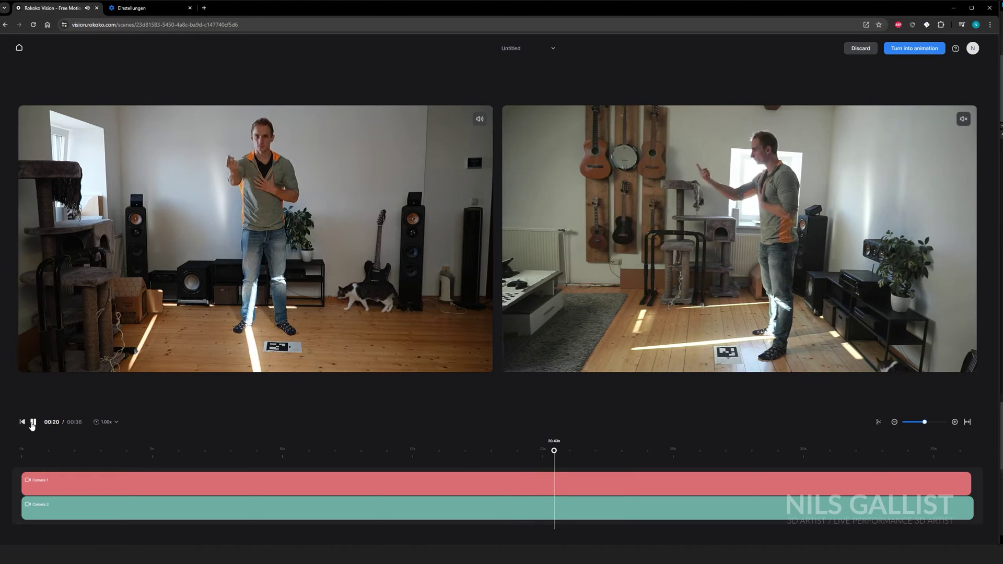
{"action": "left_click", "coordinate": [911, 52]}
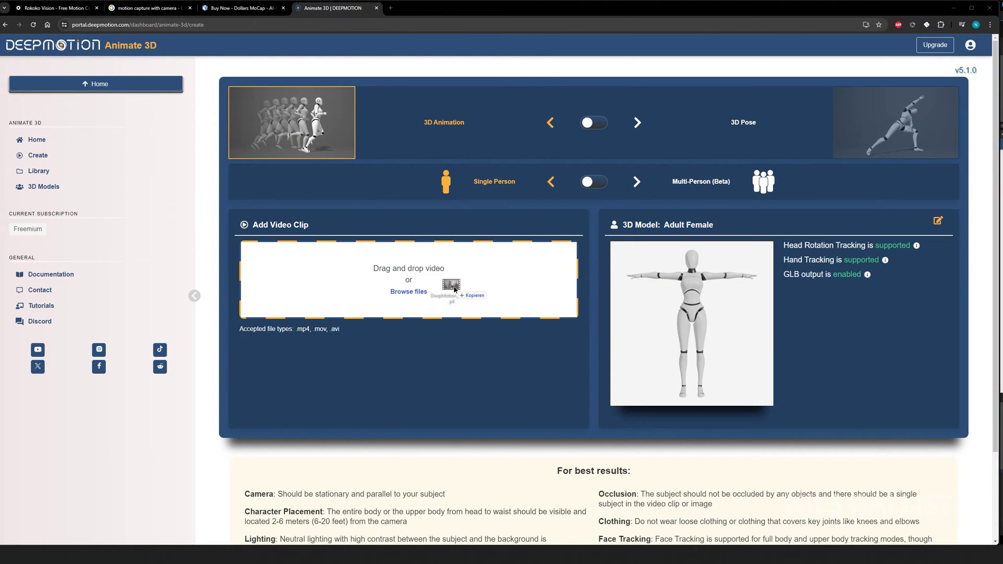
- Upload DeepMotion_Pass.mp4 and downsample it to fit the 30 FPS limit
{"action": "left_click_drag", "start_coordinate": [455, 289], "coordinate": [453, 287]}
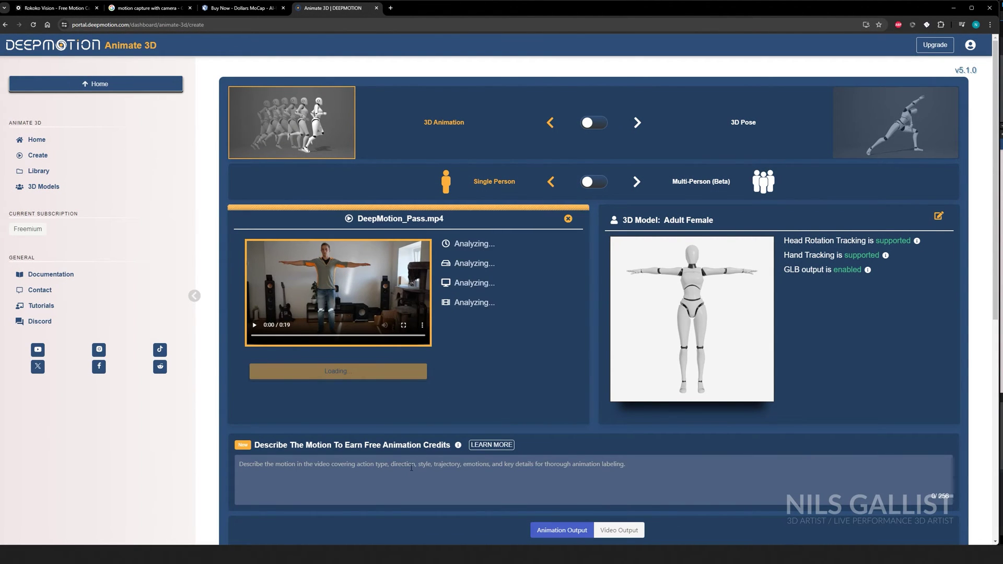
{"action": "scroll", "coordinate": [483, 334], "scroll_direction": "down", "scroll_amount": 4}
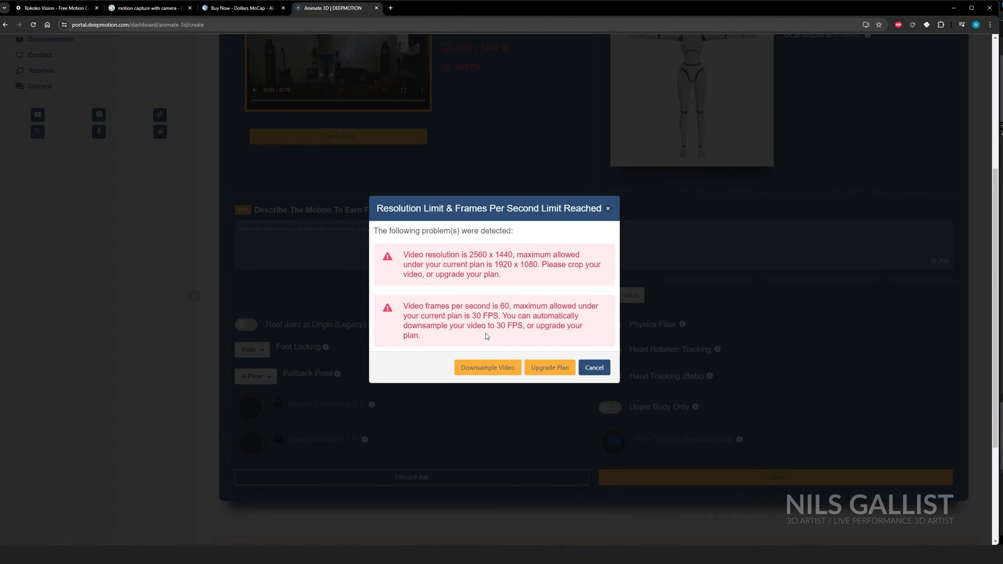
{"action": "left_click", "coordinate": [513, 370]}
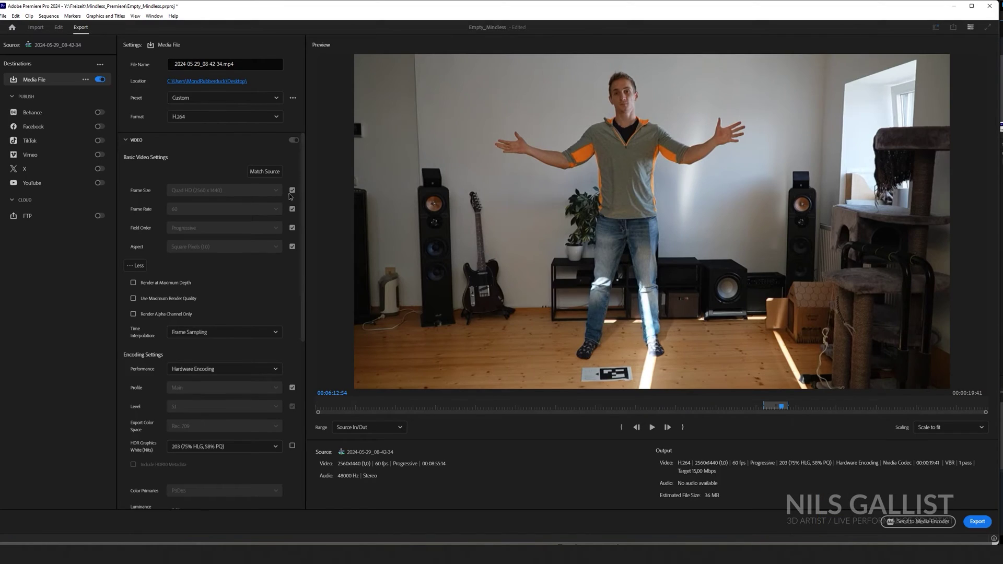
- Export the re-encoded clip at a smaller frame size and lower frame rate
{"action": "left_click", "coordinate": [276, 190]}
{"action": "left_click", "coordinate": [279, 211]}
{"action": "left_click", "coordinate": [279, 209]}
{"action": "left_click", "coordinate": [208, 260]}
{"action": "left_click", "coordinate": [977, 521]}
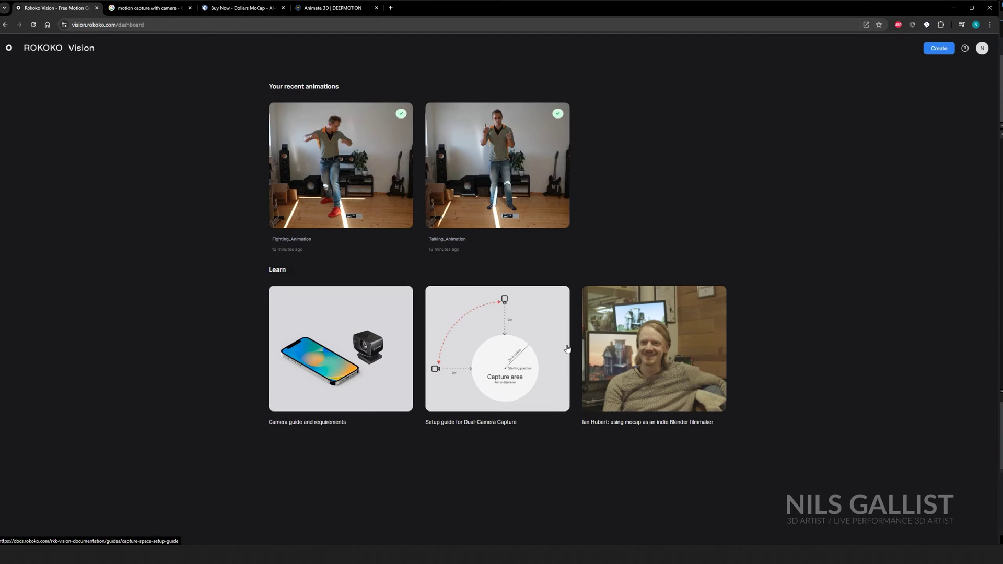
- Open Talking_Animation and orbit the viewport to face the mannequin front-on
{"action": "left_click", "coordinate": [486, 177]}
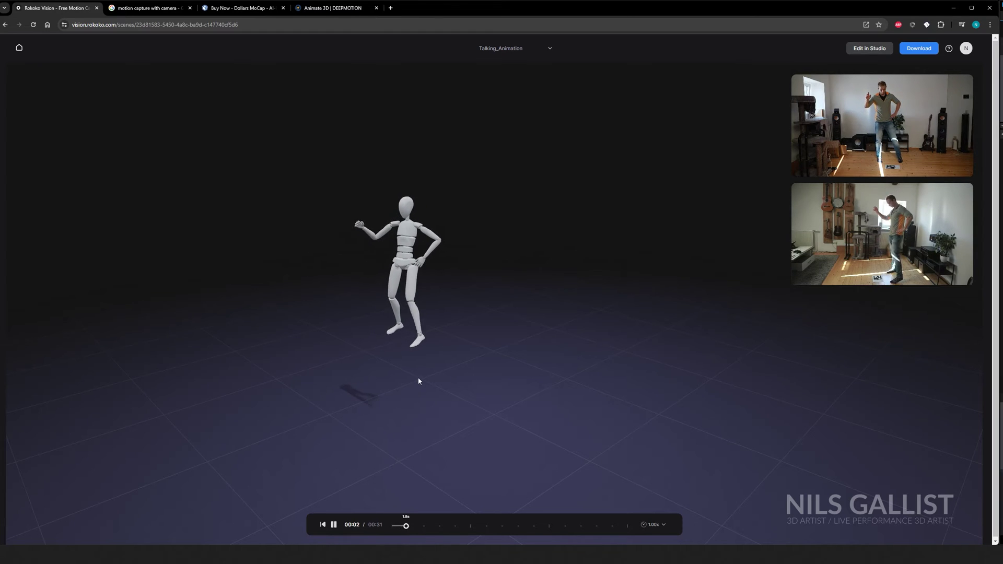
{"action": "left_click_drag", "start_coordinate": [417, 378], "coordinate": [470, 359]}
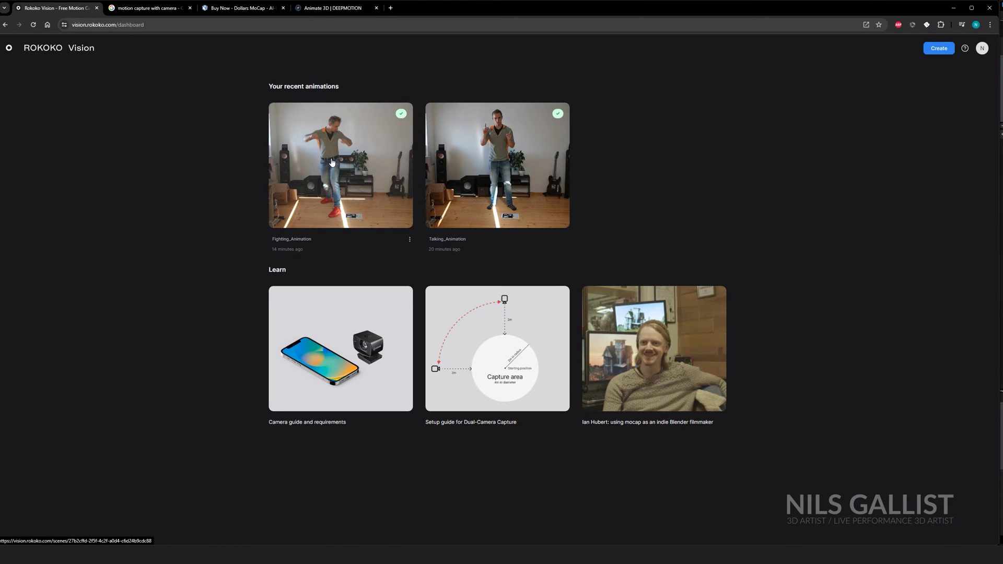
- Open Fighting_Animation and orbit the viewport to see the mannequin's front
{"action": "left_click", "coordinate": [332, 162]}
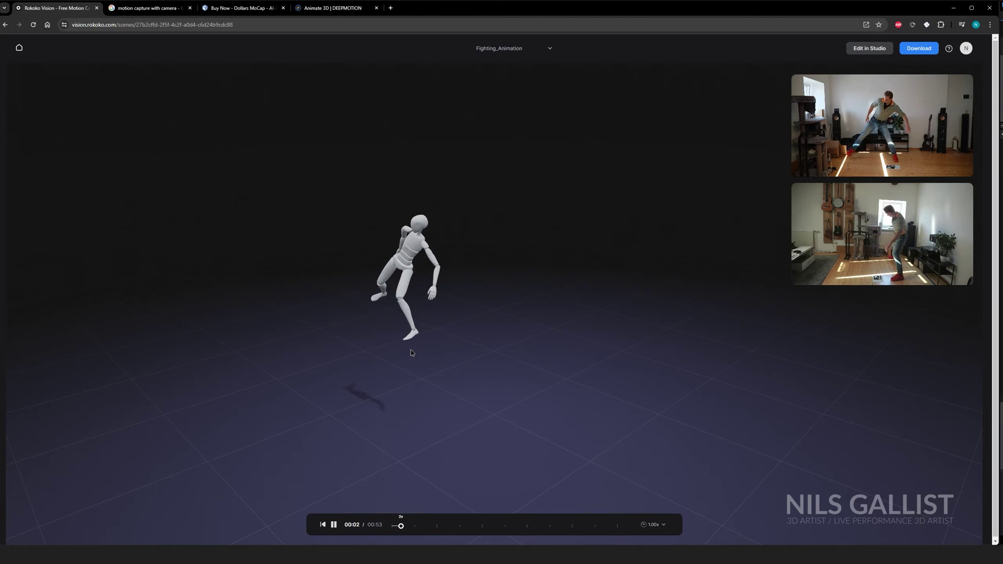
{"action": "left_click_drag", "start_coordinate": [414, 353], "coordinate": [441, 321]}
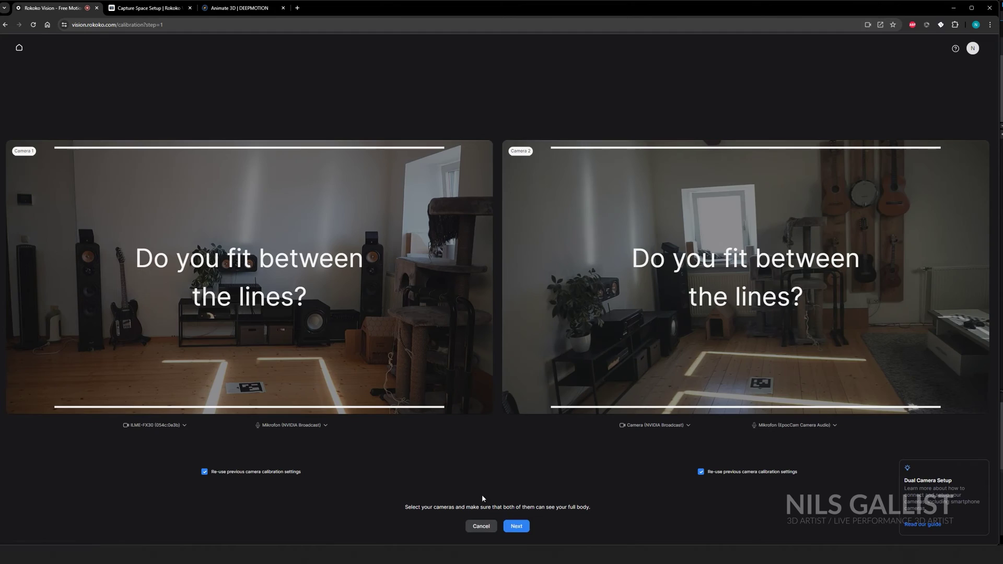
- Move from the framing check into dual-camera calibration and confirm the floor marker is placed
{"action": "left_click", "coordinate": [516, 526]}
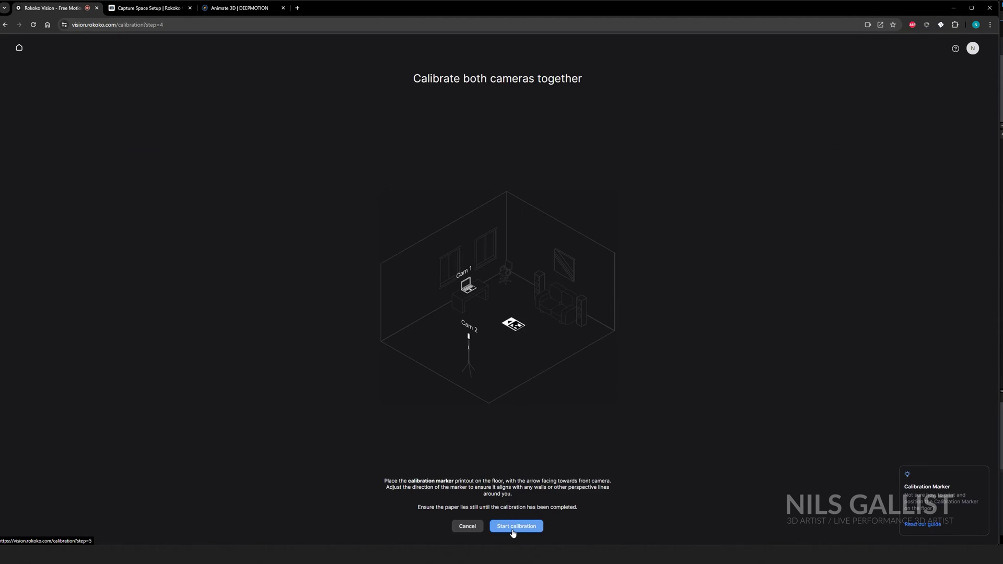
{"action": "left_click", "coordinate": [515, 527]}
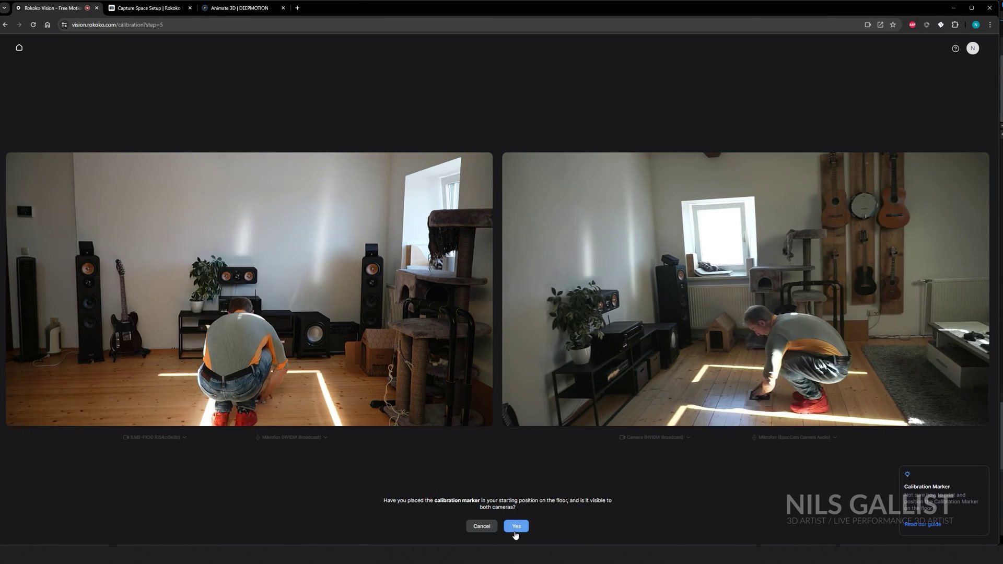
{"action": "left_click", "coordinate": [515, 527]}
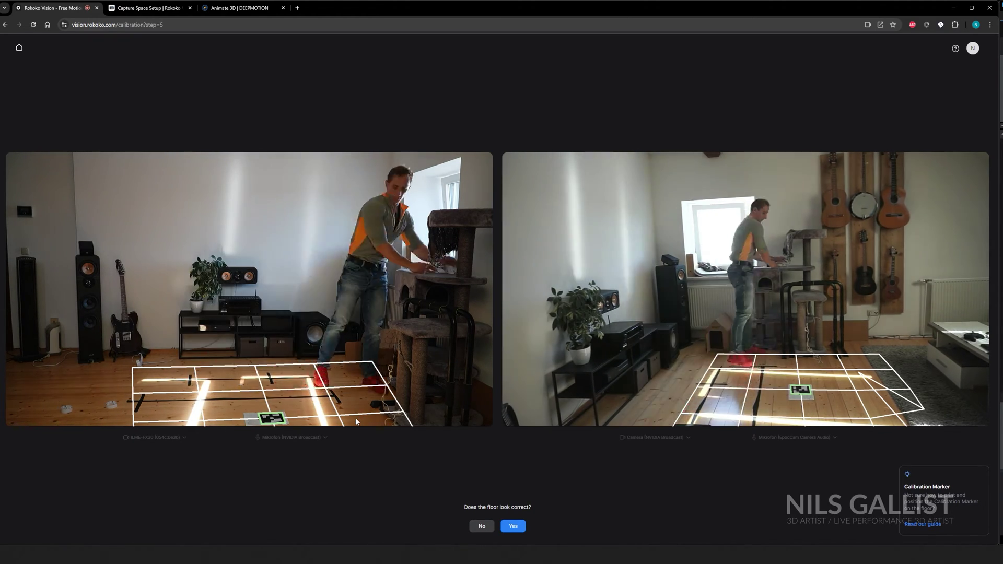
- Redo the marker floor detection until both camera views show a floor grid, then open the calibration marker guide
{"action": "left_click", "coordinate": [524, 528]}
{"action": "left_click", "coordinate": [516, 527]}
{"action": "left_click", "coordinate": [482, 526]}
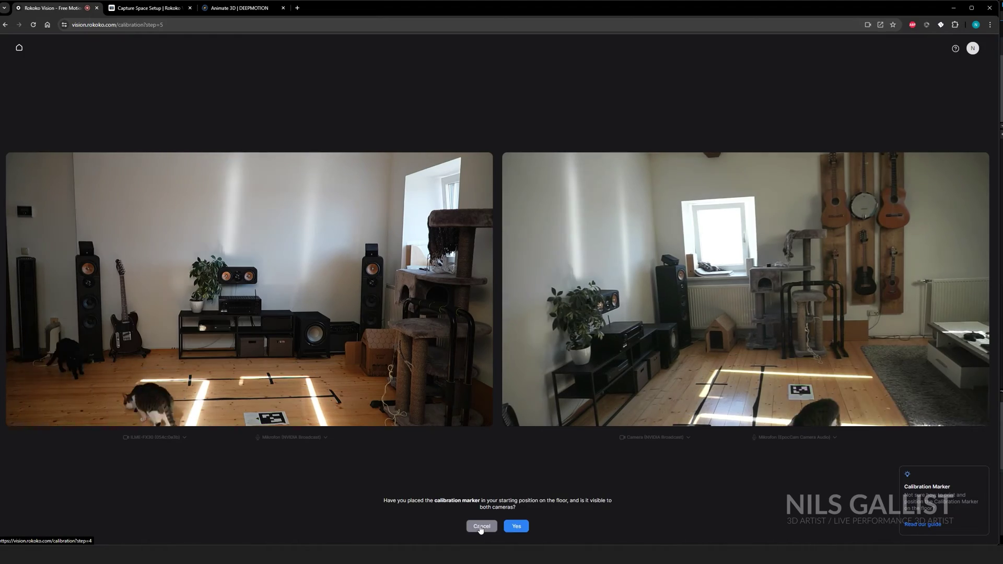
{"action": "left_click", "coordinate": [513, 527]}
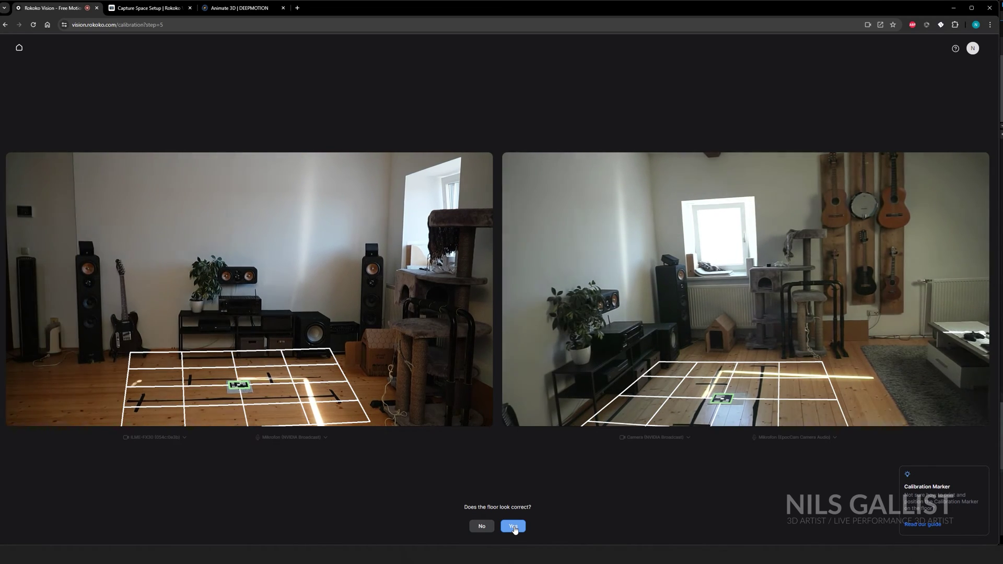
{"action": "left_click", "coordinate": [514, 526]}
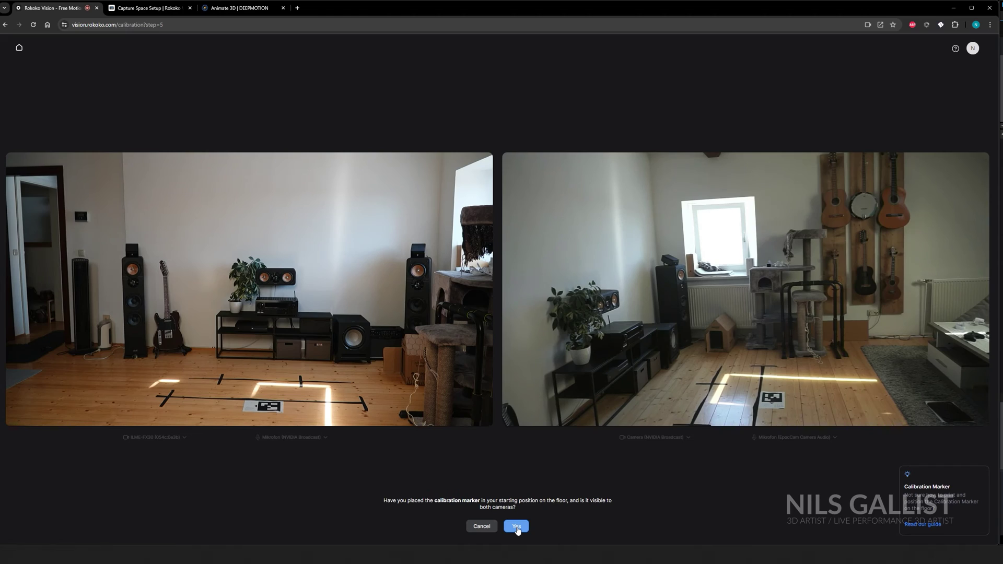
{"action": "left_click", "coordinate": [517, 528]}
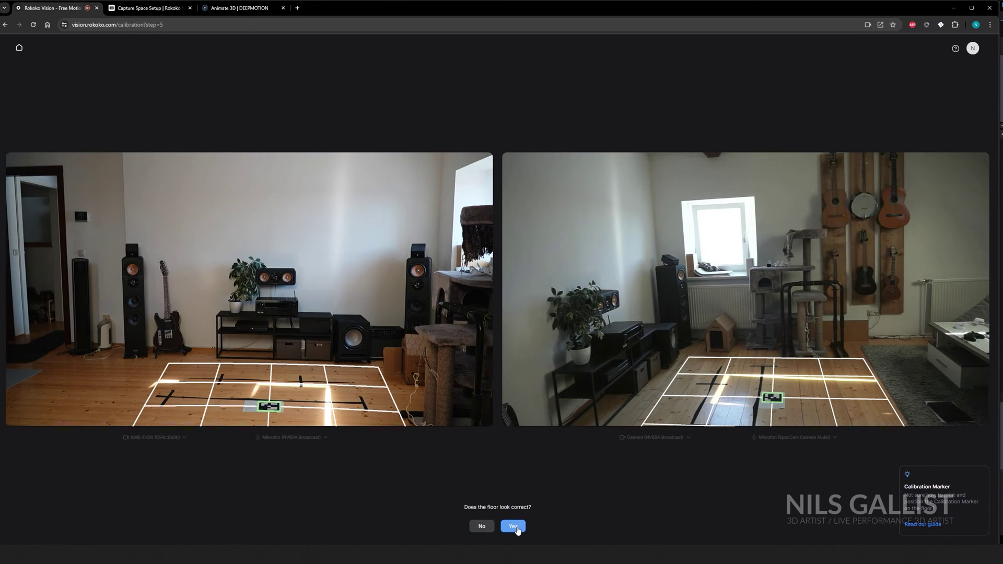
{"action": "left_click", "coordinate": [922, 524]}
- Scroll through the Dual Camera Calibration docs past the A4-Calibration-Print.pdf and the checkerboard and marker sheets
{"action": "scroll", "coordinate": [446, 302], "scroll_direction": "down", "scroll_amount": 5}
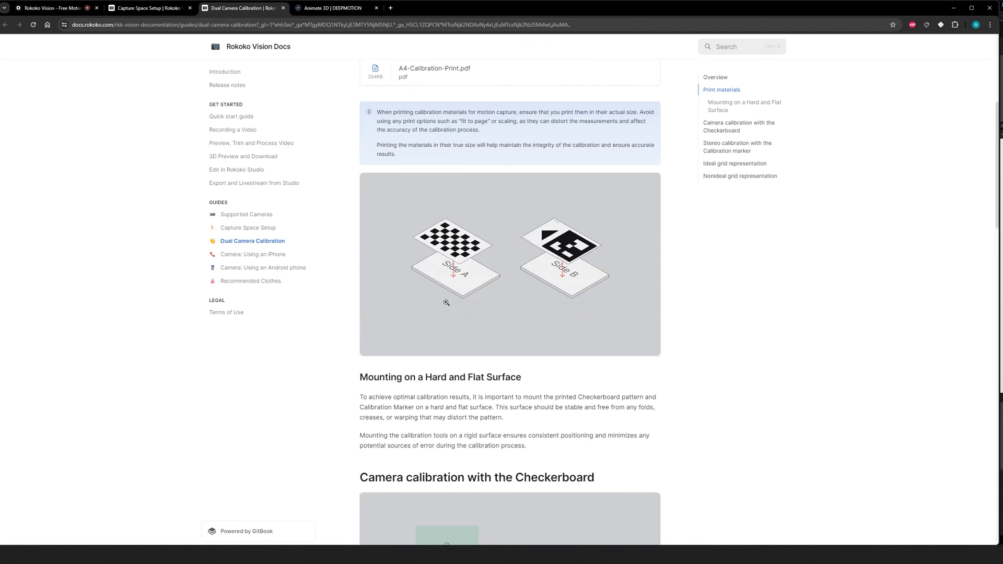
{"action": "scroll", "coordinate": [501, 434], "scroll_direction": "down", "scroll_amount": 2}
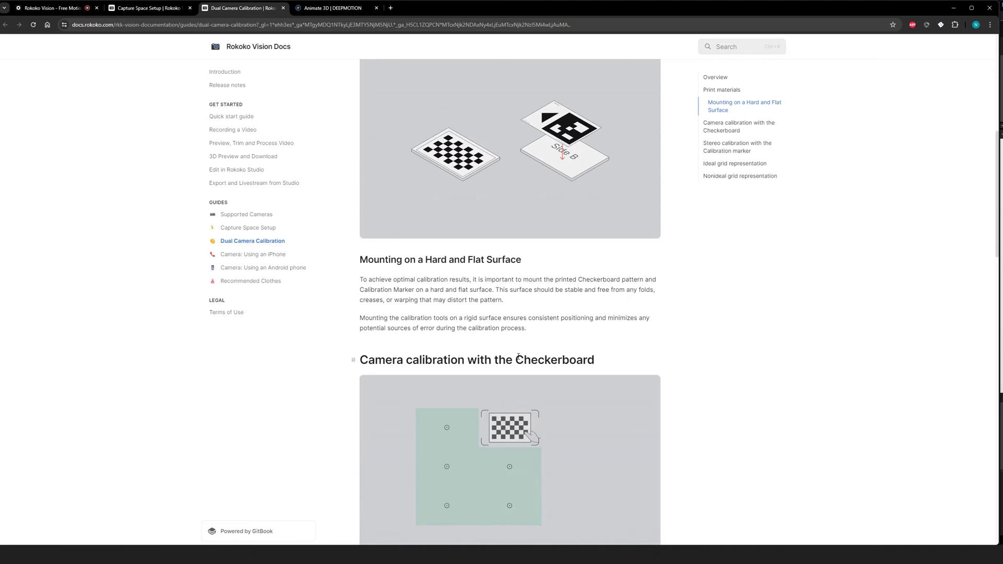
{"action": "scroll", "coordinate": [517, 357], "scroll_direction": "down", "scroll_amount": 3}
{"action": "scroll", "coordinate": [518, 357], "scroll_direction": "down", "scroll_amount": 2}
{"action": "scroll", "coordinate": [500, 344], "scroll_direction": "down", "scroll_amount": 3}
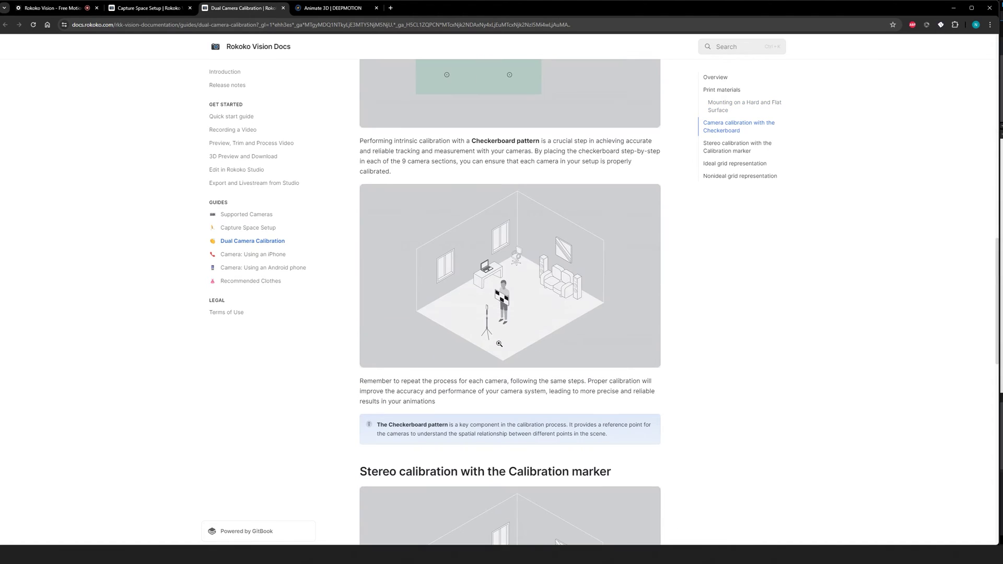
{"action": "scroll", "coordinate": [500, 344], "scroll_direction": "down", "scroll_amount": 10}
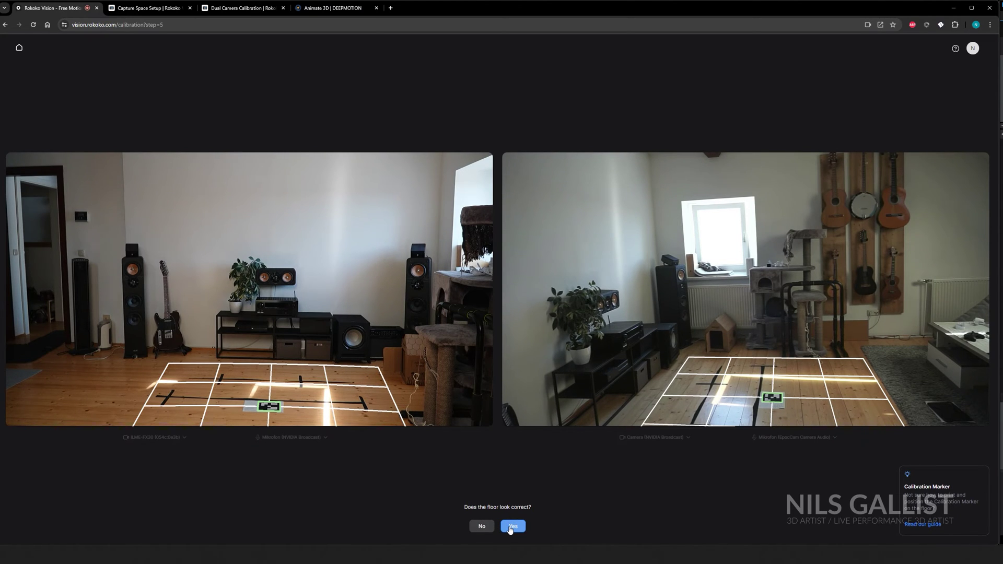
- Accept the floor, record a 51-second dual-camera clip, send it for animation, and close the docs tabs
{"action": "left_click", "coordinate": [512, 526]}
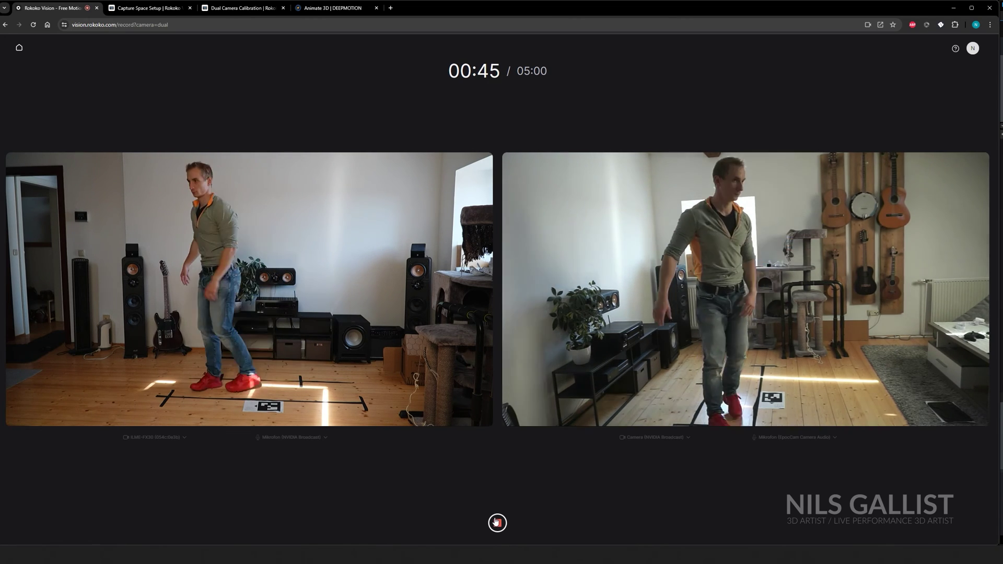
{"action": "left_click", "coordinate": [497, 523]}
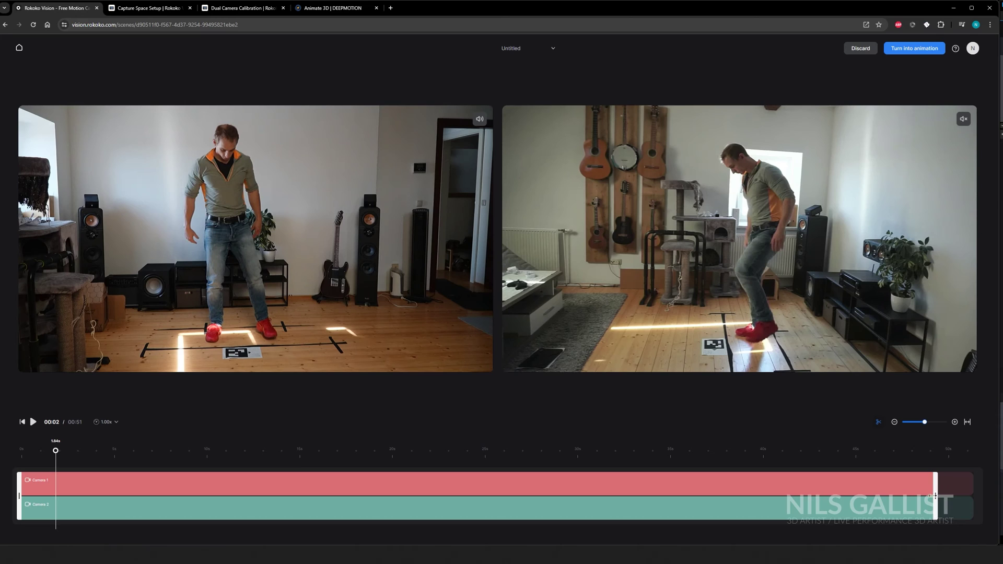
{"action": "left_click", "coordinate": [919, 53]}
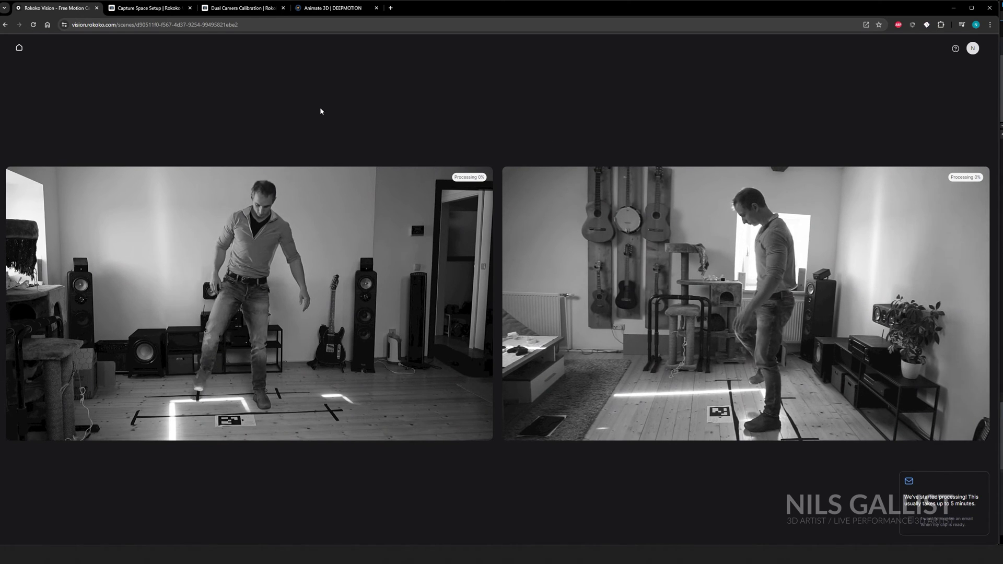
{"action": "left_click", "coordinate": [189, 8]}
{"action": "left_click", "coordinate": [189, 8]}
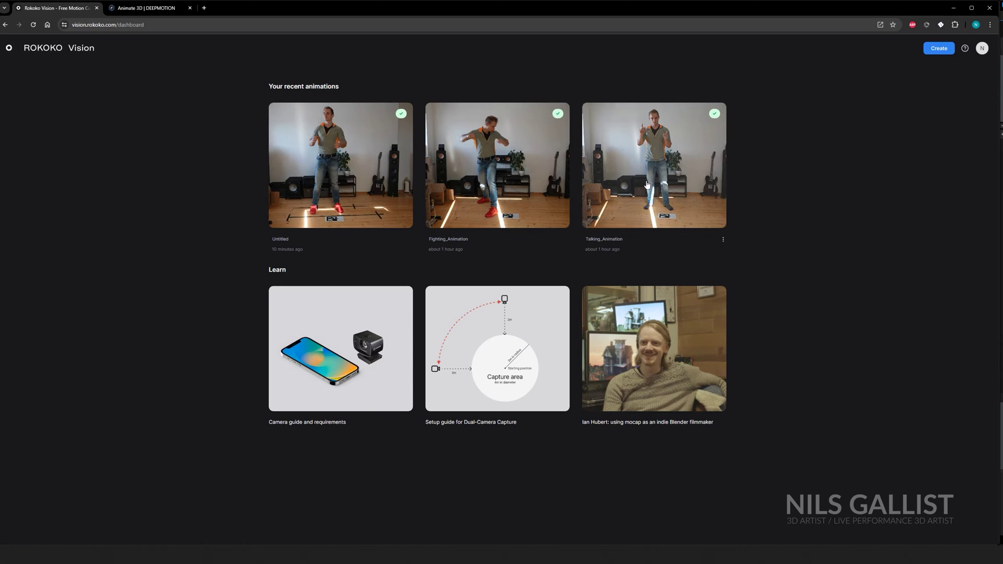
- Open the Untitled animation and orbit the 49-second mannequin to side, floor-level and frontal views
{"action": "left_click", "coordinate": [344, 173]}
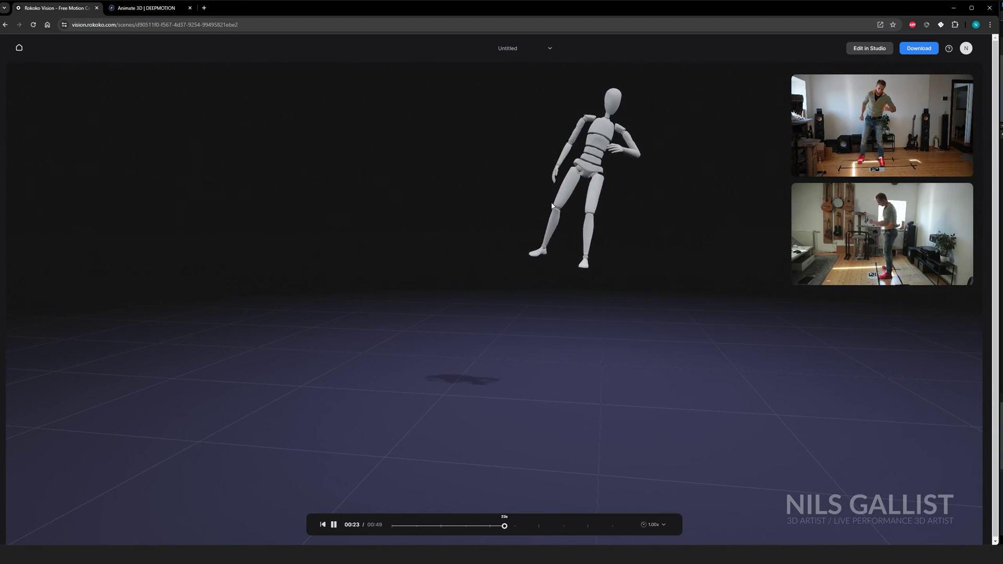
{"action": "left_click_drag", "start_coordinate": [558, 170], "coordinate": [526, 179]}
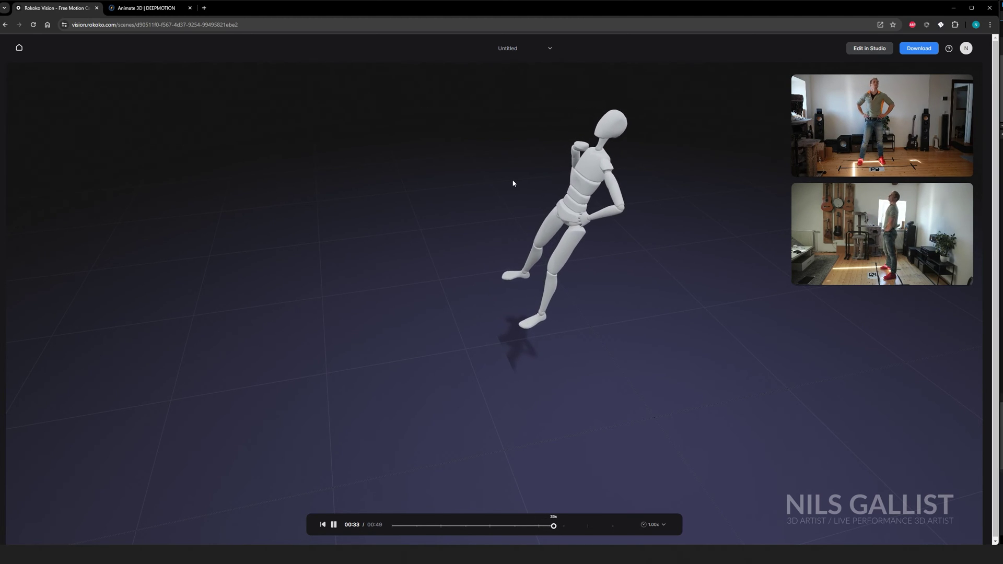
{"action": "left_click_drag", "start_coordinate": [513, 181], "coordinate": [571, 201]}
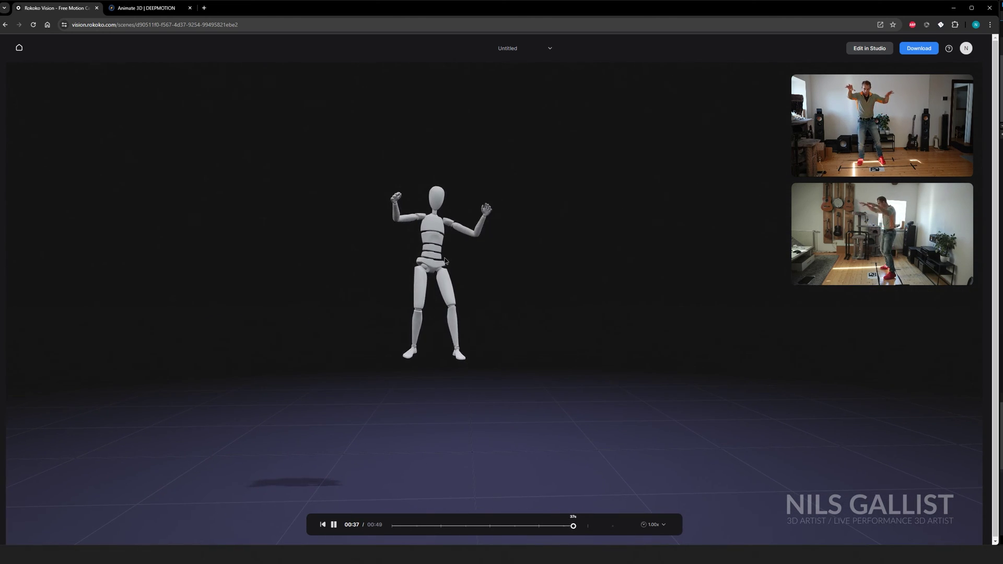
{"action": "mouse_move", "coordinate": [440, 263]}
{"action": "left_mouse_down"}
{"action": "mouse_move", "coordinate": [418, 288]}
{"action": "mouse_move", "coordinate": [434, 278]}
{"action": "left_mouse_up"}
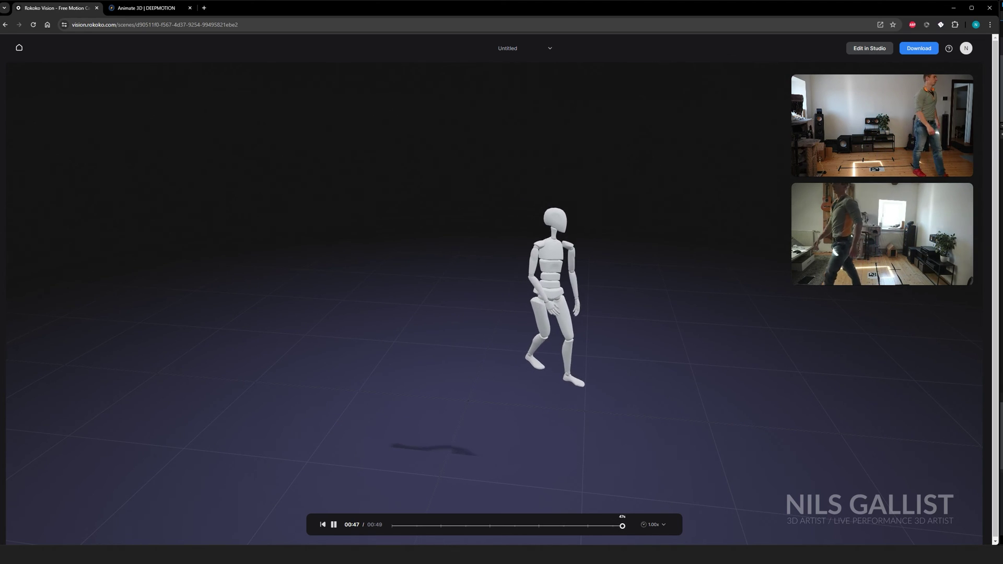
- Create a single-camera upload, replace the wrong video with DeepMotion_Pass.mp4 (31.06 MB)
{"action": "key", "text": "alt+Left"}
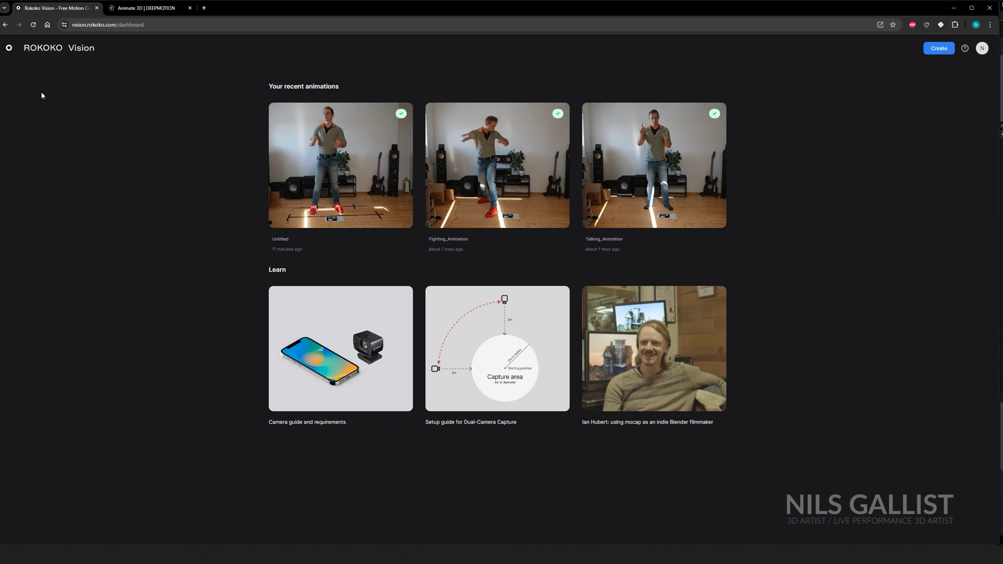
{"action": "left_click", "coordinate": [926, 46]}
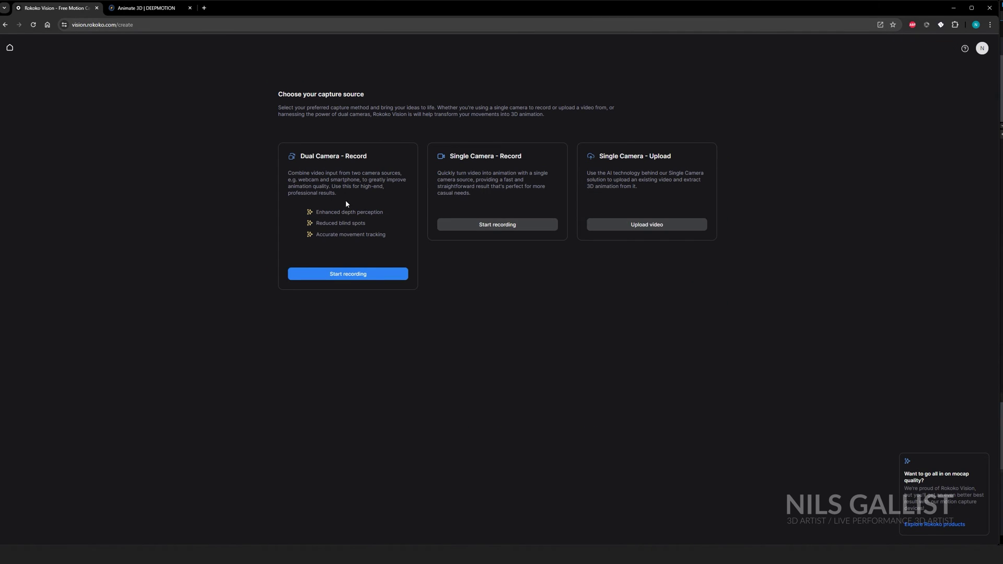
{"action": "left_click", "coordinate": [629, 223]}
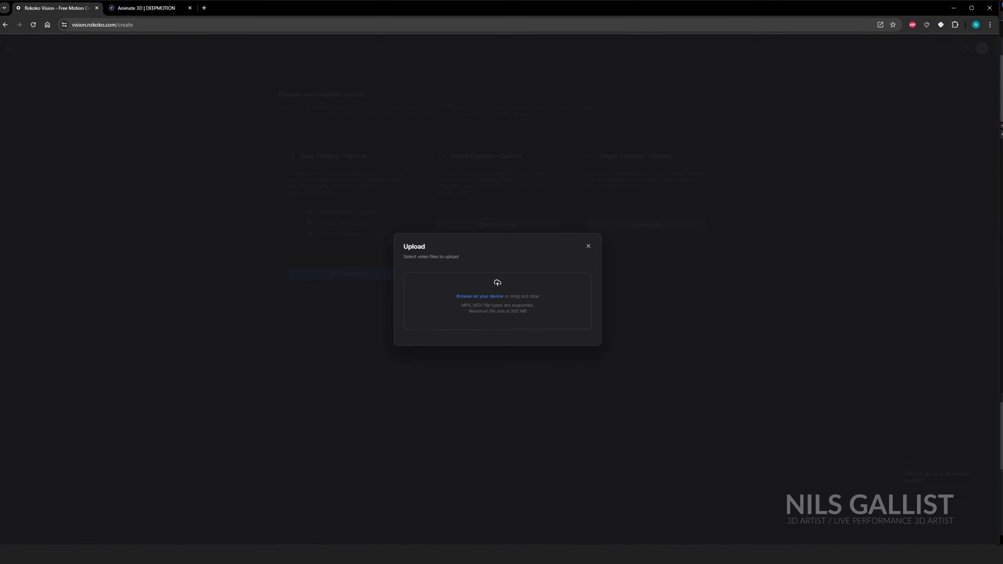
{"action": "left_click_drag", "start_coordinate": [456, 297], "coordinate": [459, 292]}
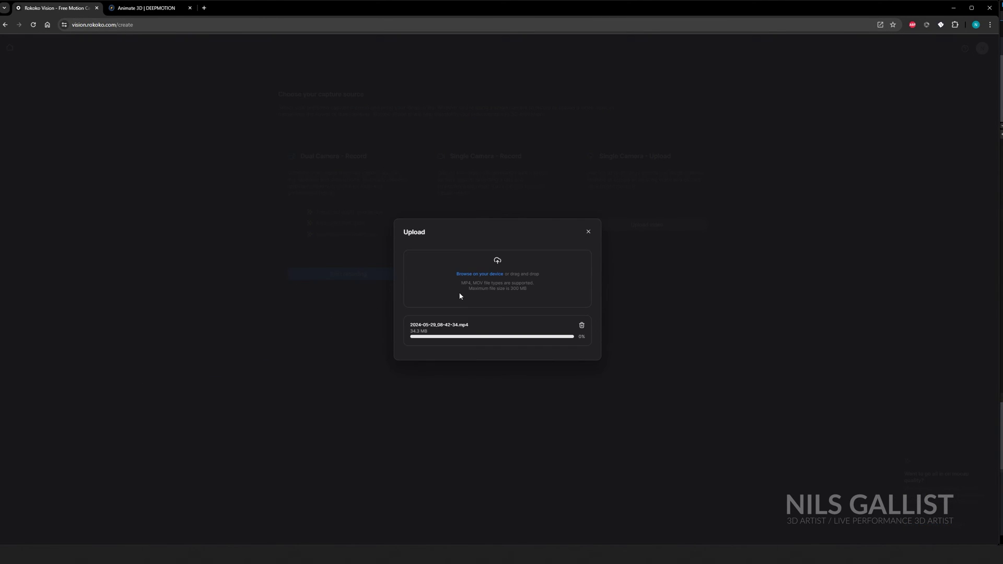
{"action": "left_click", "coordinate": [581, 327]}
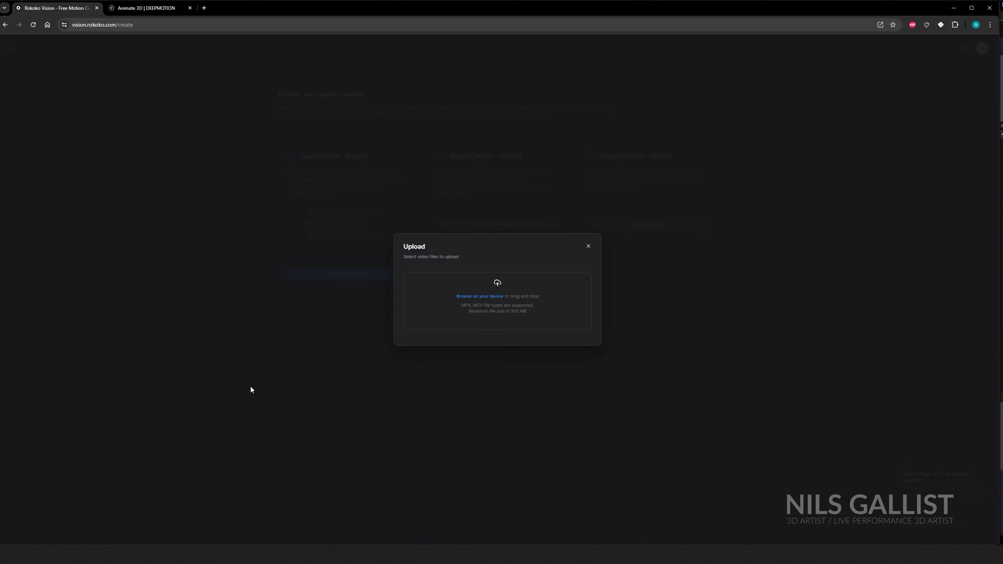
{"action": "left_click_drag", "start_coordinate": [485, 302], "coordinate": [486, 303]}
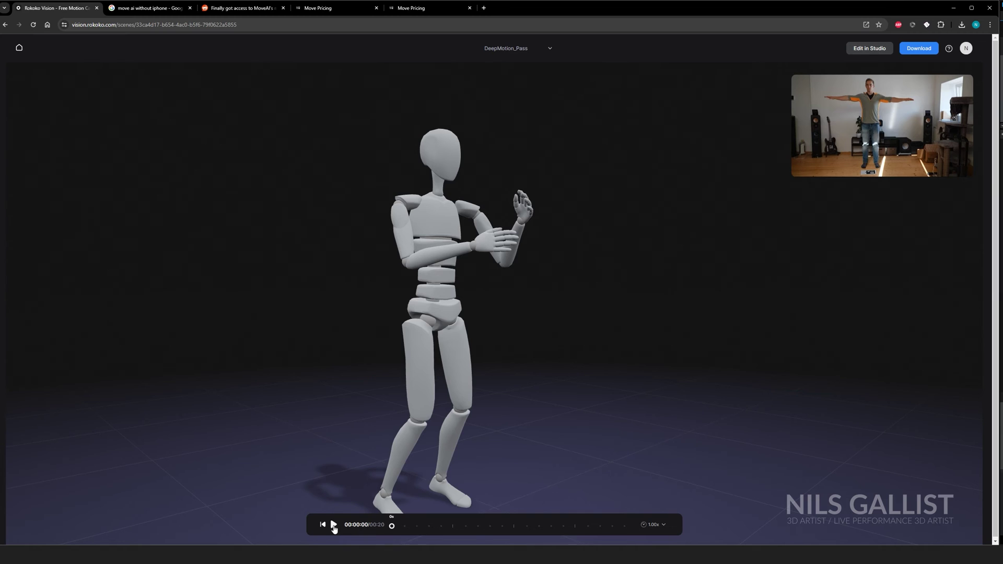
- Play the DeepMotion_Pass mannequin preview and orbit around the paused mannequin
{"action": "left_click", "coordinate": [333, 524]}
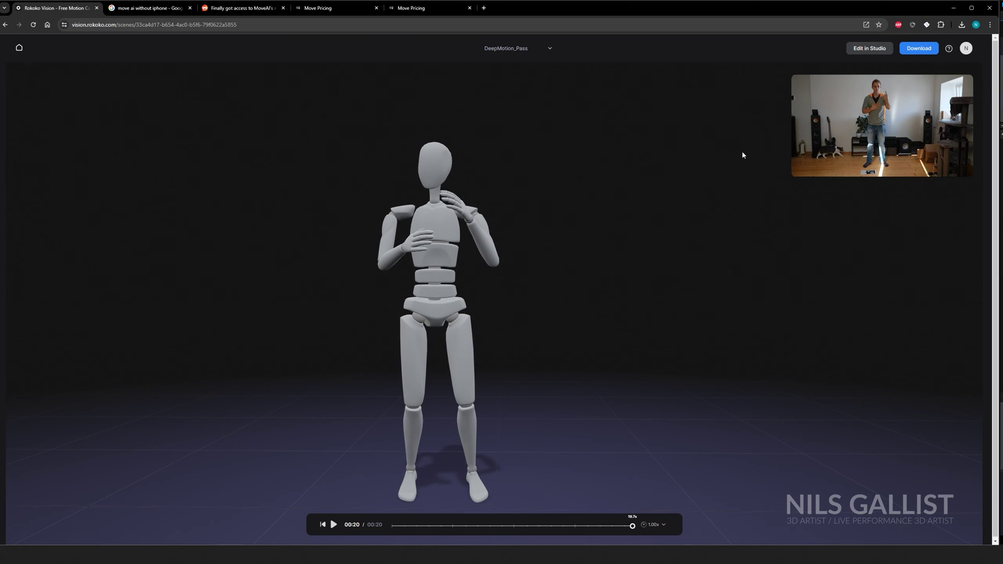
{"action": "left_click_drag", "start_coordinate": [841, 242], "coordinate": [729, 286]}
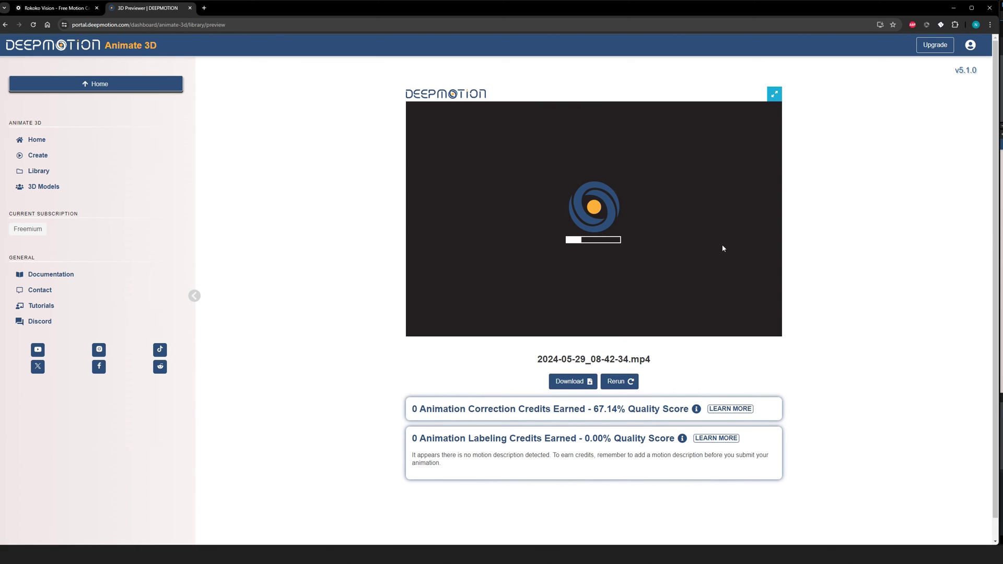
- Show the 2024-05-29_08-42-34.mp4 animation fullscreen in DeepMotion and open its Download Animations dialog
{"action": "mouse_move", "coordinate": [697, 411]}
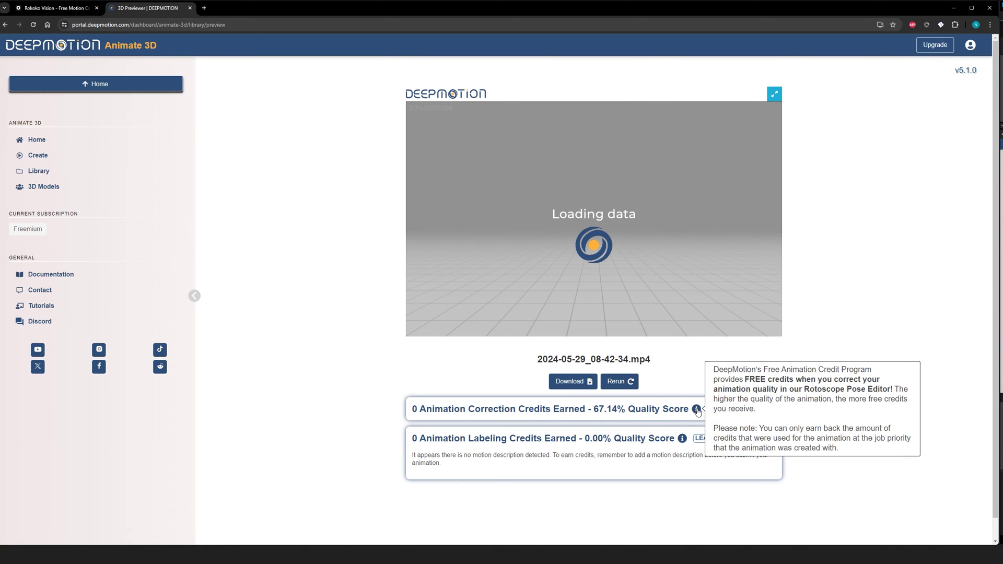
{"action": "left_click", "coordinate": [775, 94]}
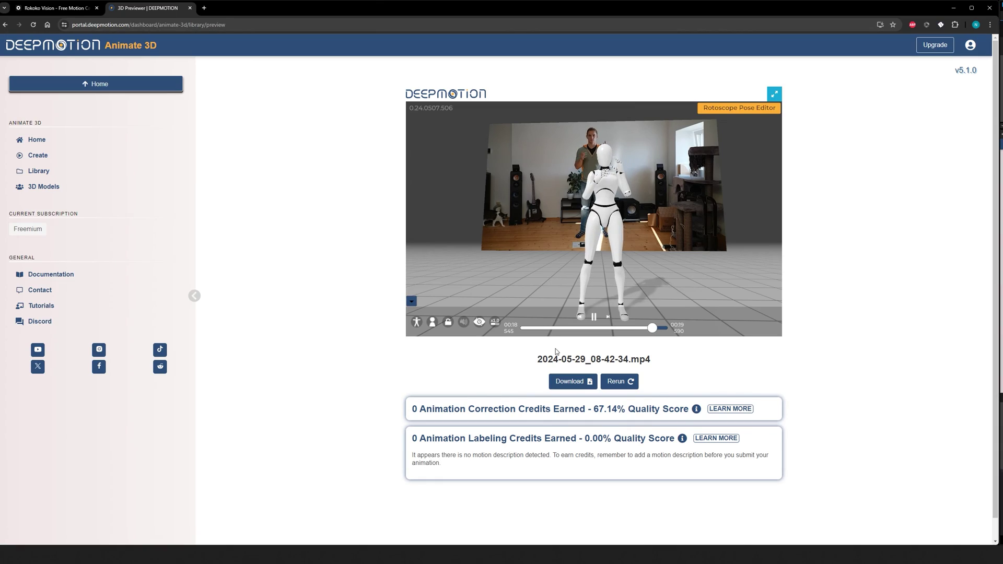
{"action": "left_click", "coordinate": [572, 382]}
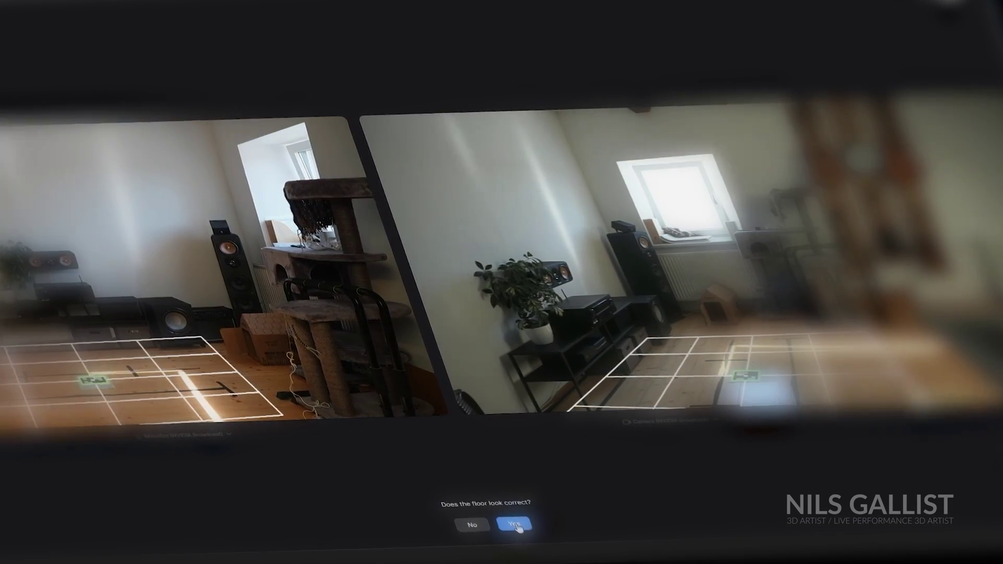
- Reject the detected floor and begin the per-camera checkerboard step covering all 9 sections
{"action": "left_click", "coordinate": [508, 528]}
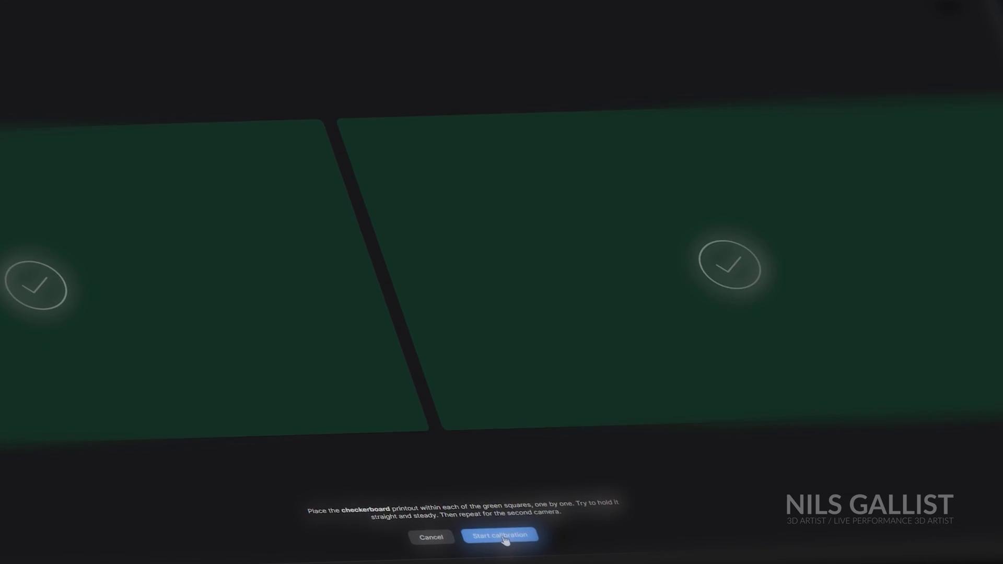
{"action": "left_click", "coordinate": [502, 535]}
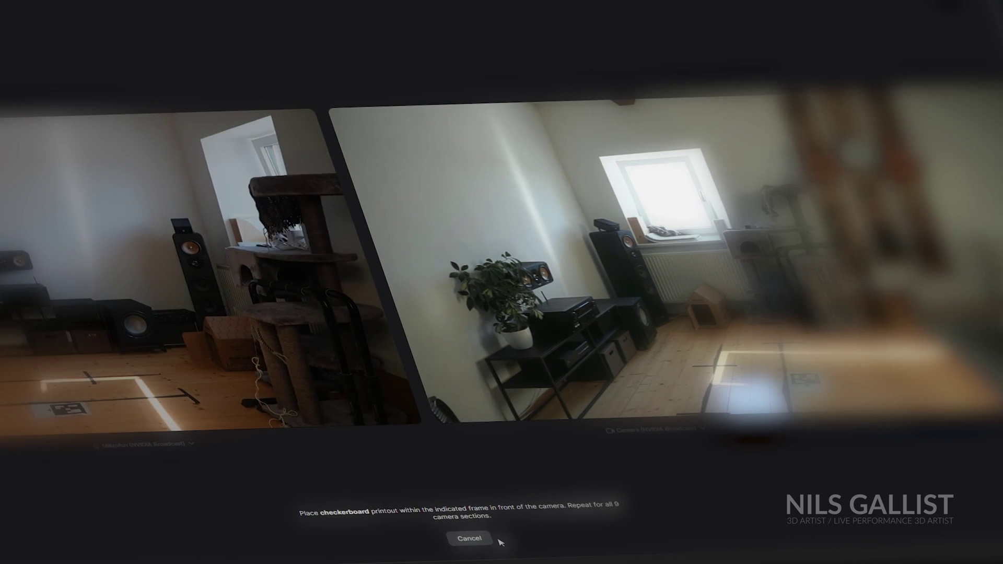